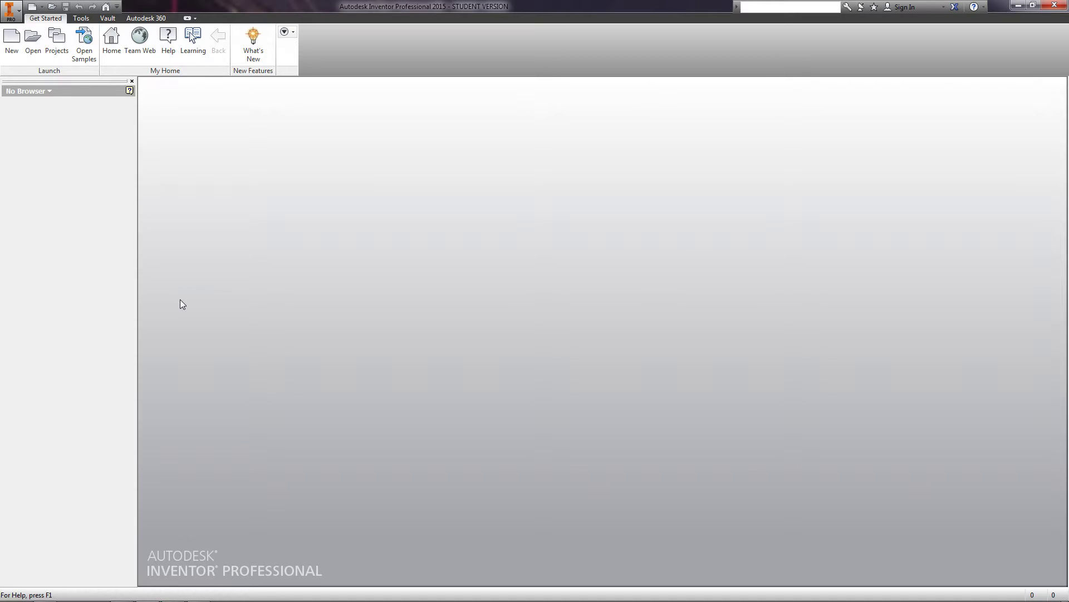
Create a new assembly document from the Standard.iam template.
left_click(12, 42)
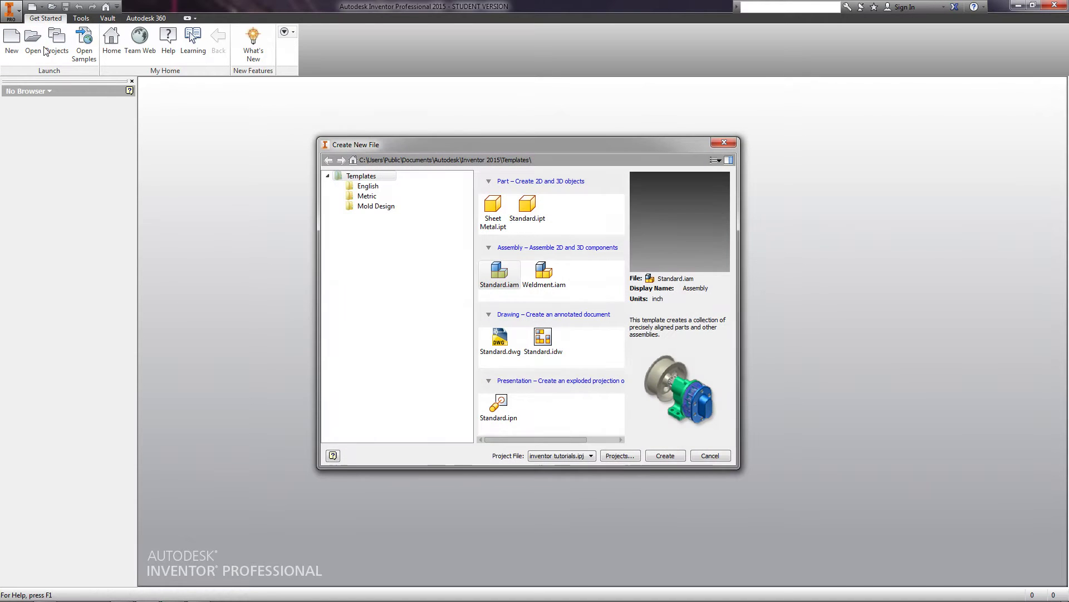
left_click(499, 283)
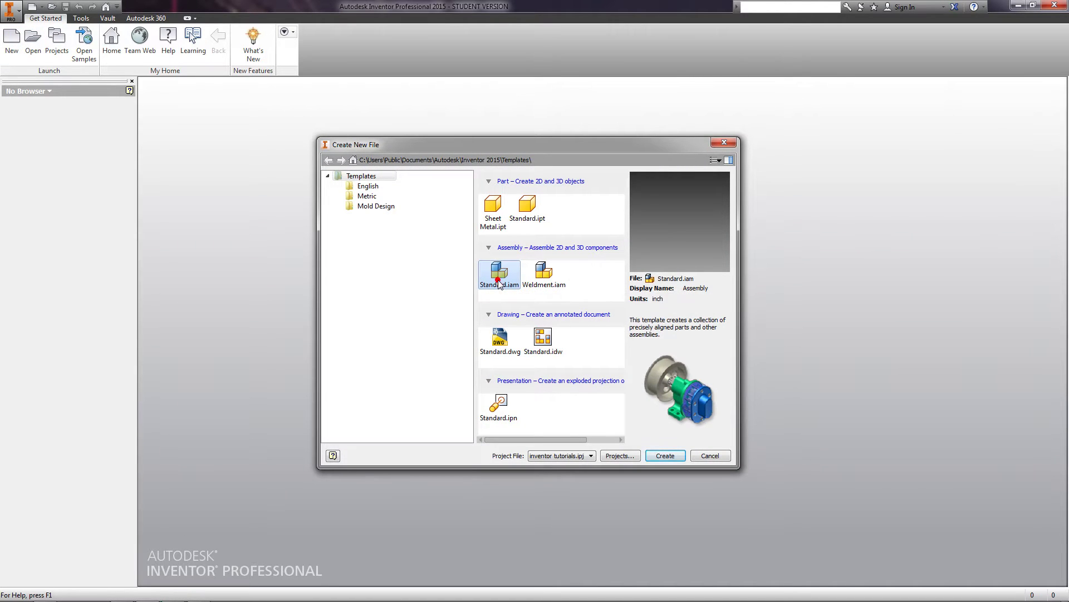
left_click(665, 455)
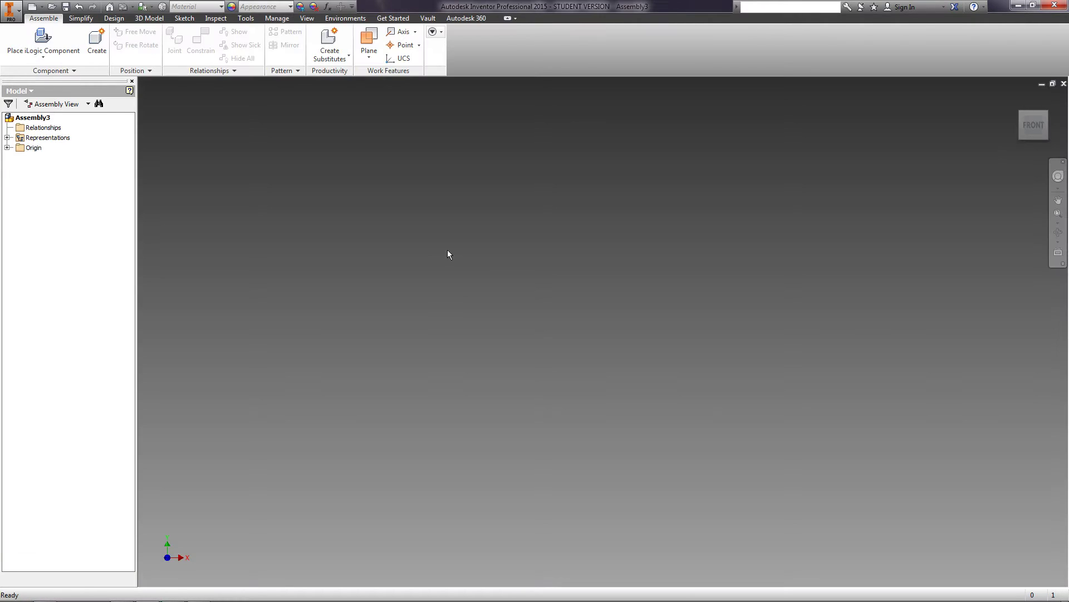
Rename the Assembly3 node to 'bracket' and save the assembly as bracket.iam.
left_click(40, 120)
left_click(49, 117)
left_click_drag(49, 116, 13, 121)
type("bracket")
key("Return")
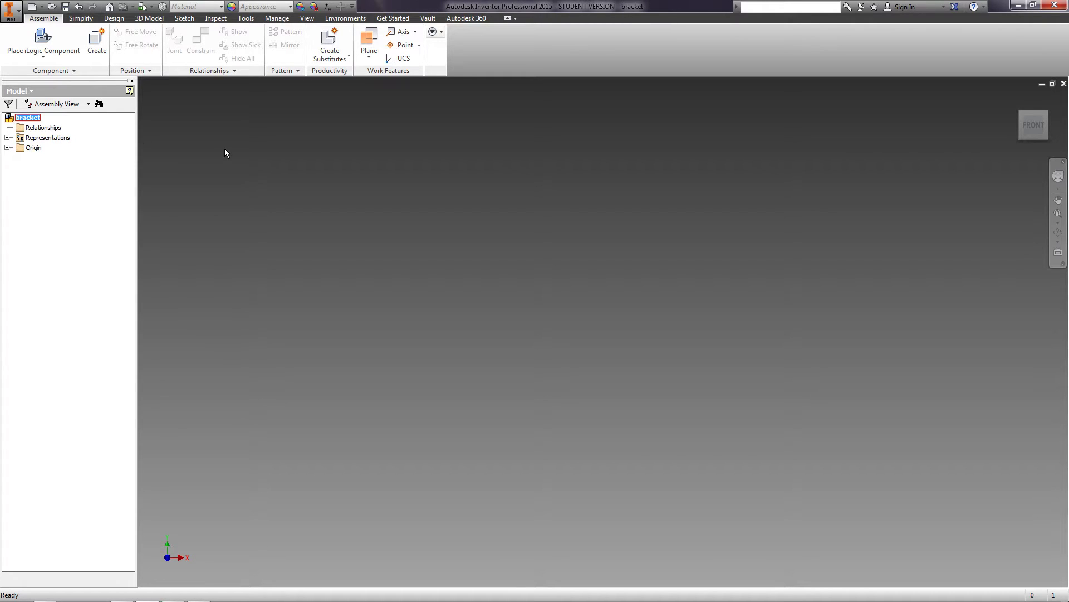
left_click(66, 7)
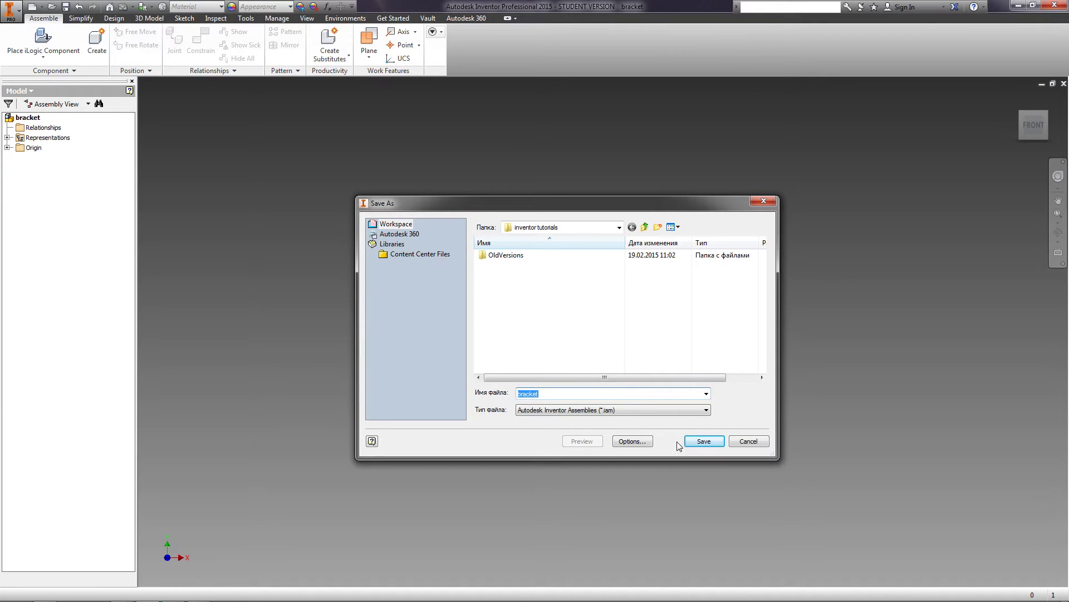
left_click(696, 441)
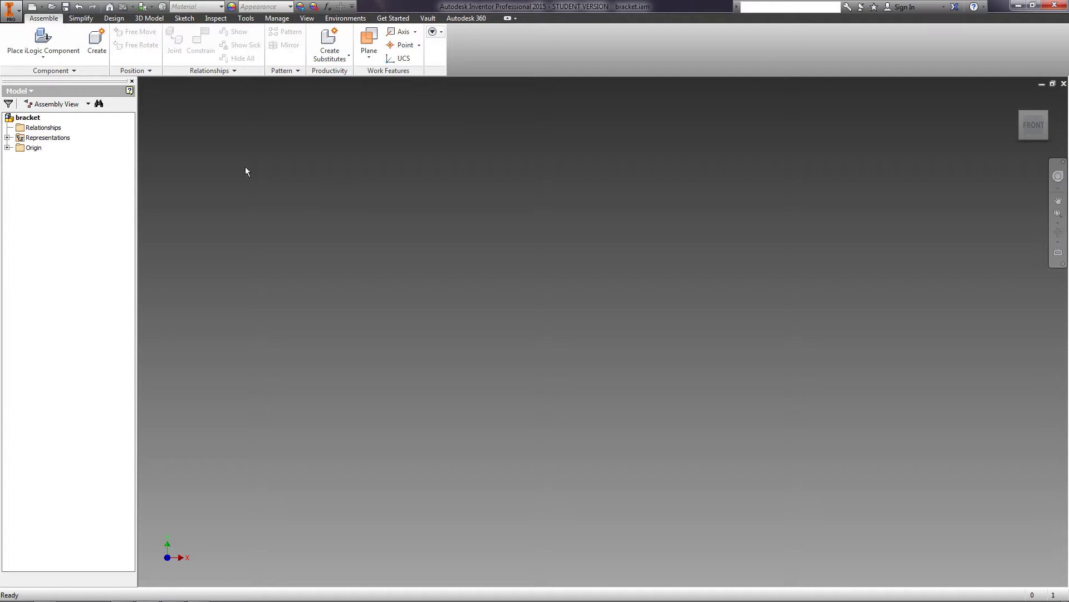
Create a new part document from the application menu.
left_click(12, 10)
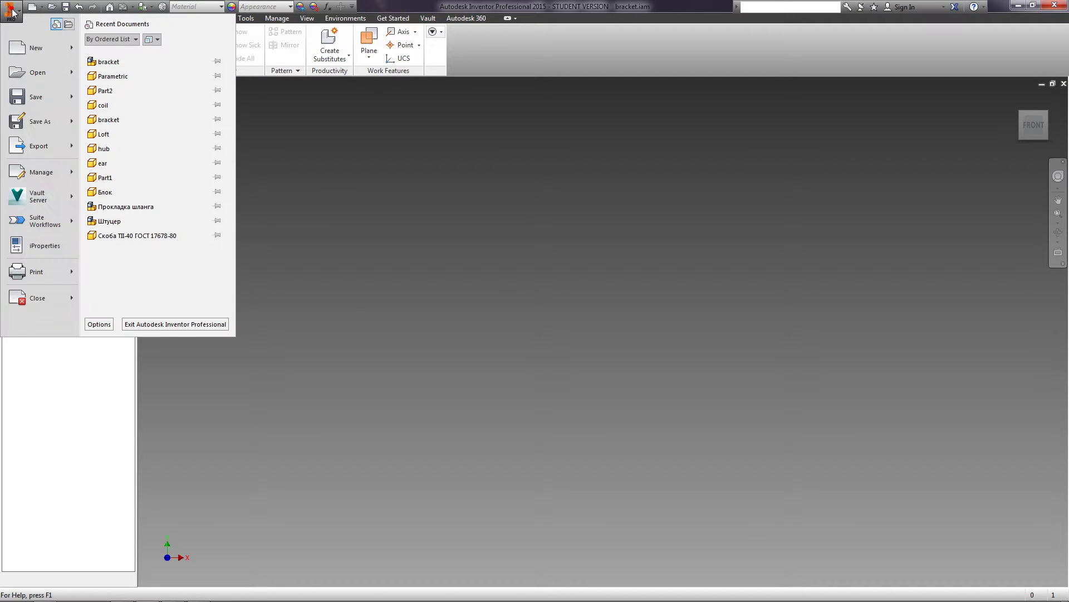
mouse_move(42, 48)
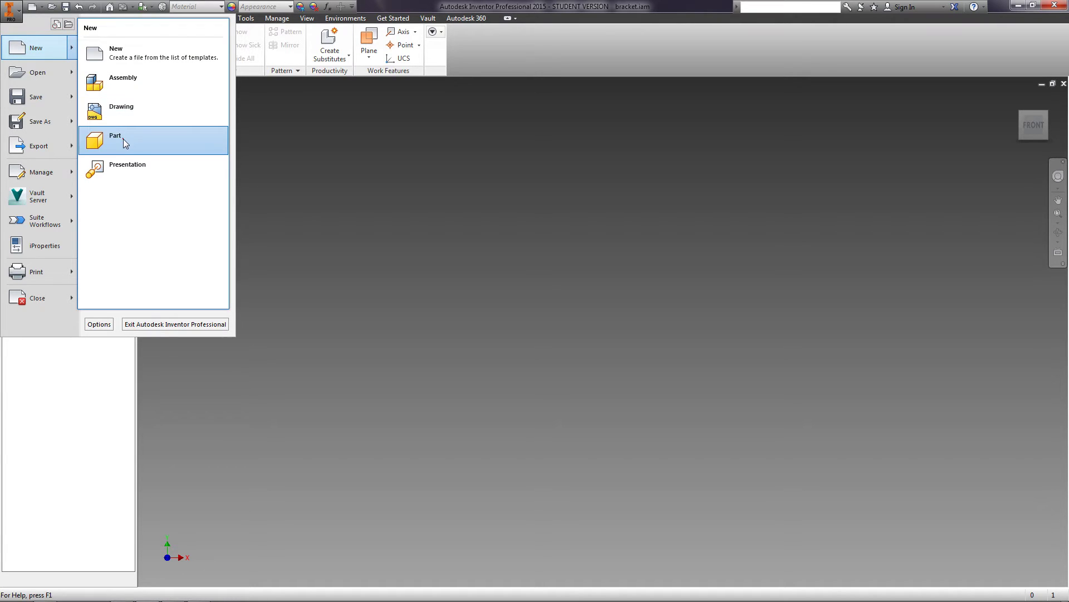
left_click(124, 143)
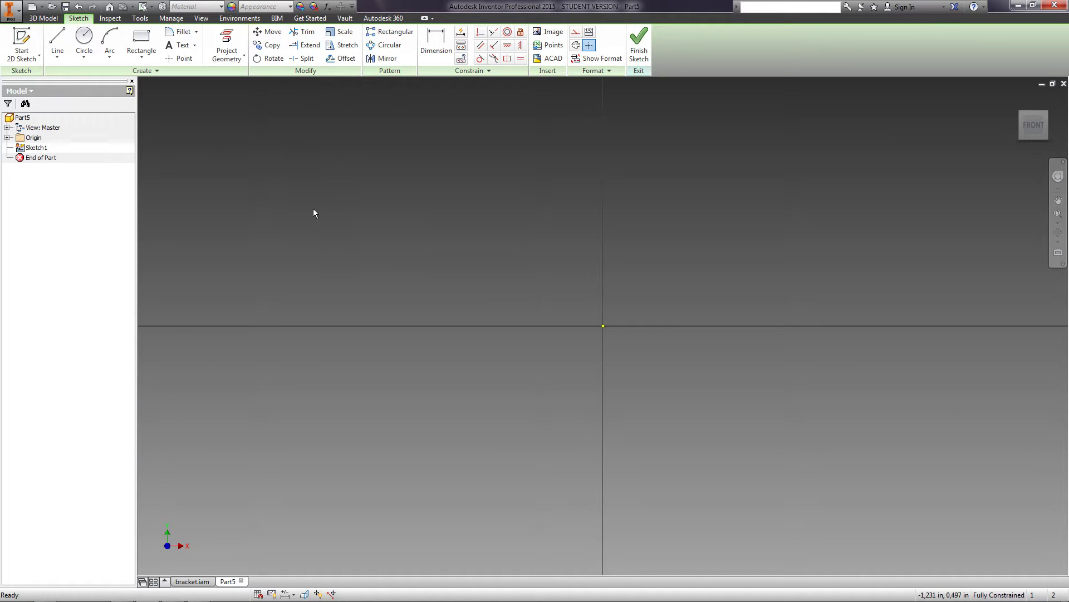
Sketch a 200 by 500 rectangle from the origin and finish the sketch.
key("r")
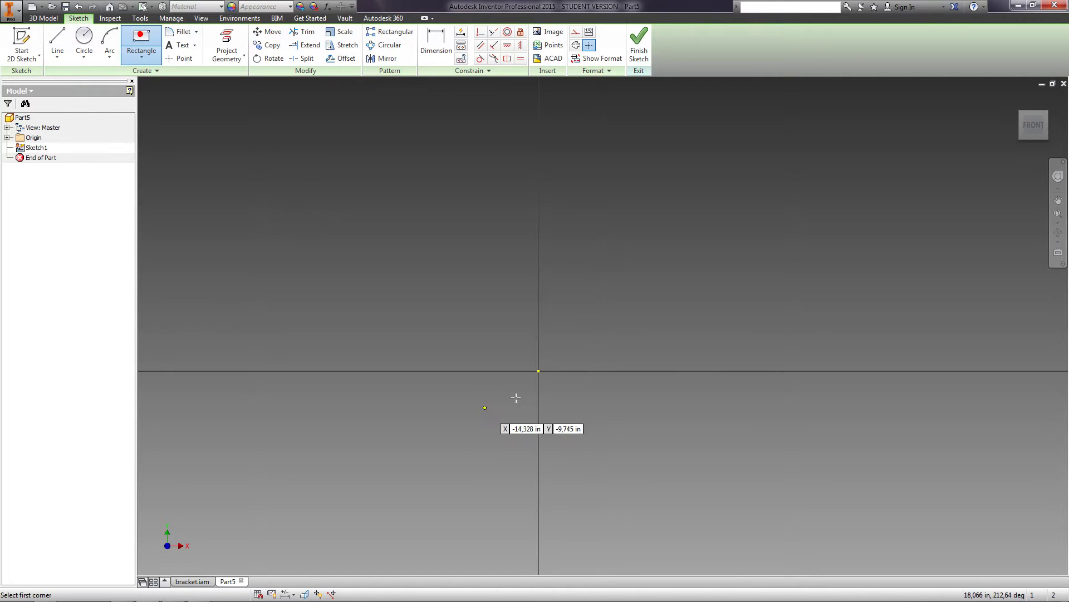
left_click(538, 371)
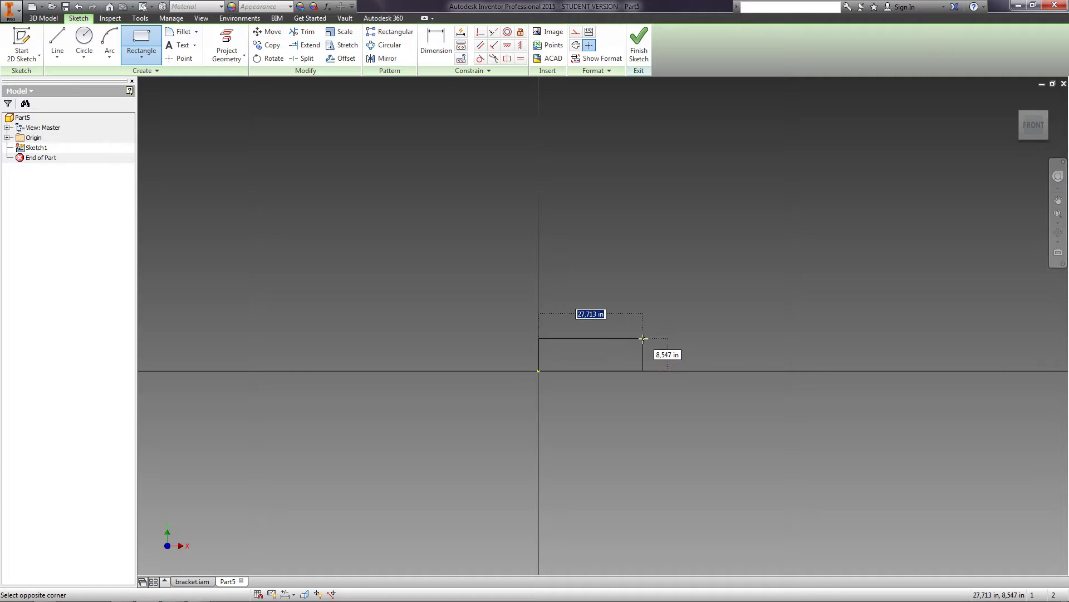
type("200")
key("Tab")
type("500")
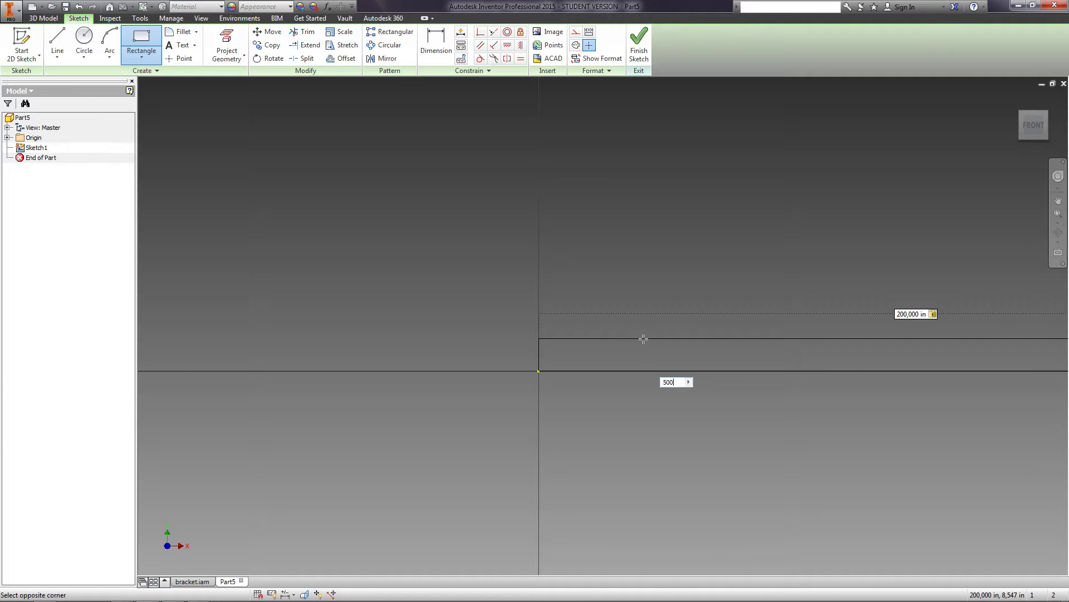
key("Tab")
scroll(641, 337, "down", 6)
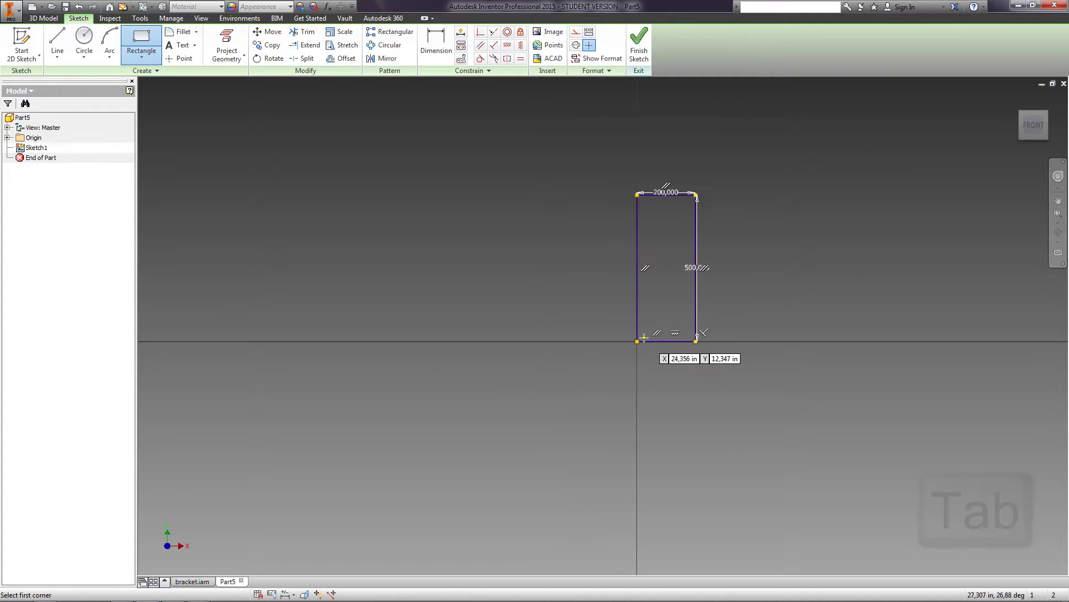
middle_click_drag(656, 319, 535, 381)
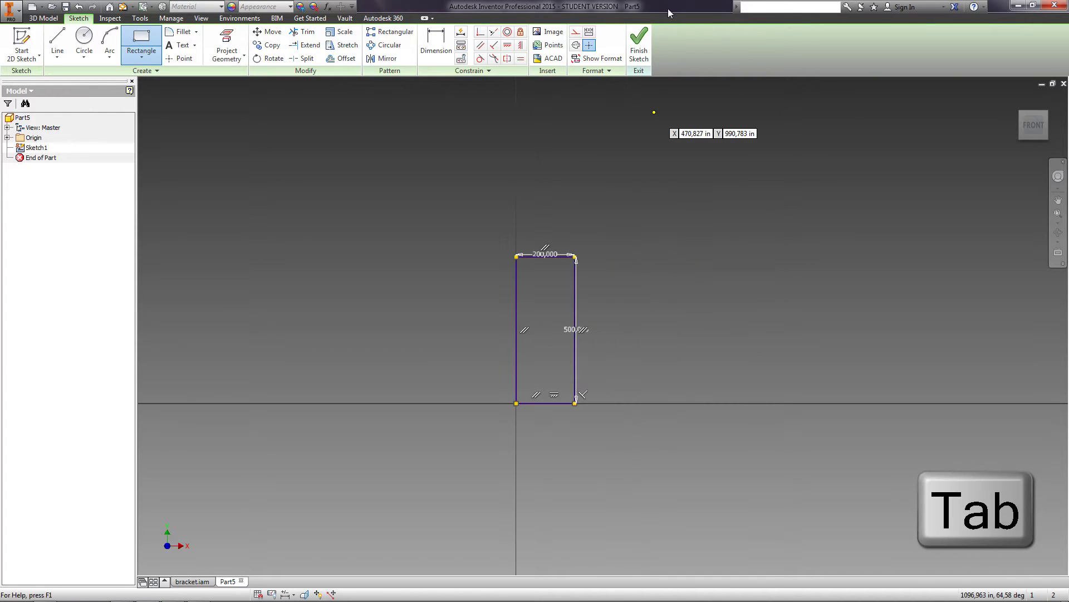
left_click(641, 44)
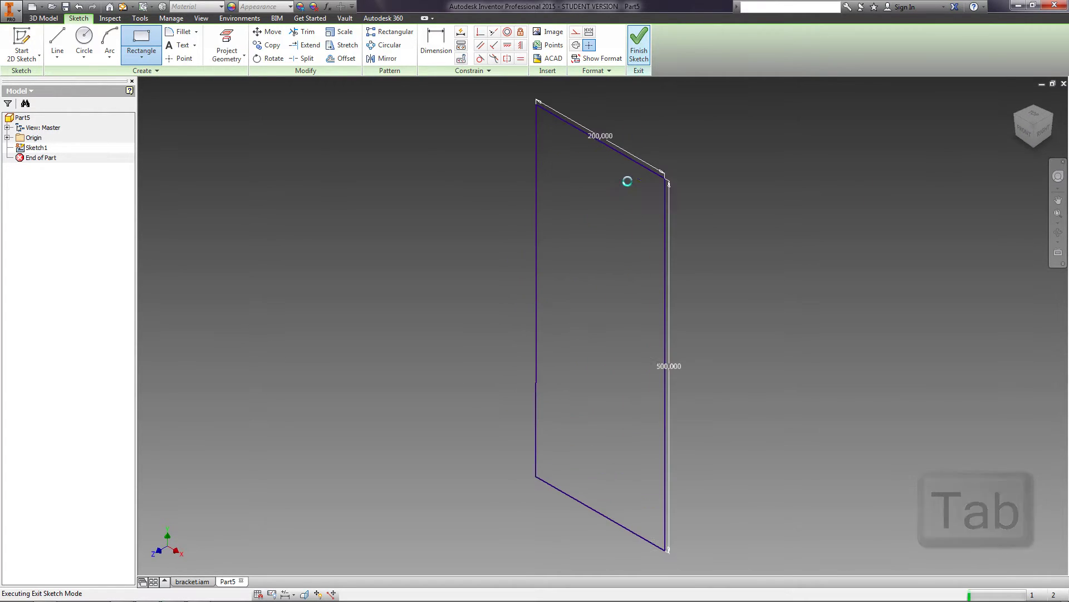
Extrude the rectangle 8 in into a solid plate.
left_click(57, 42)
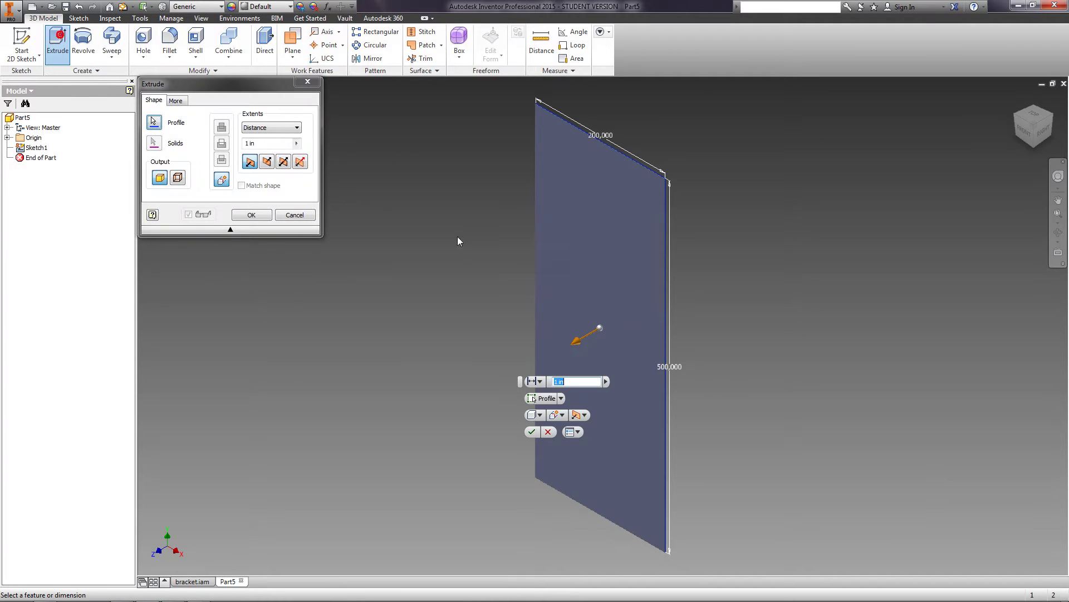
left_click(222, 146)
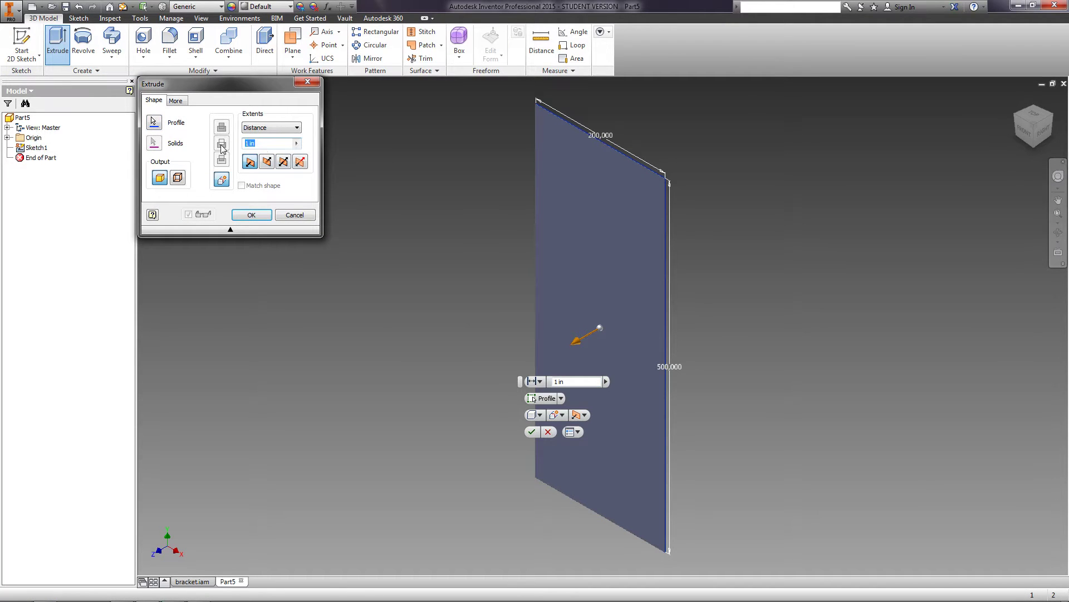
type("8")
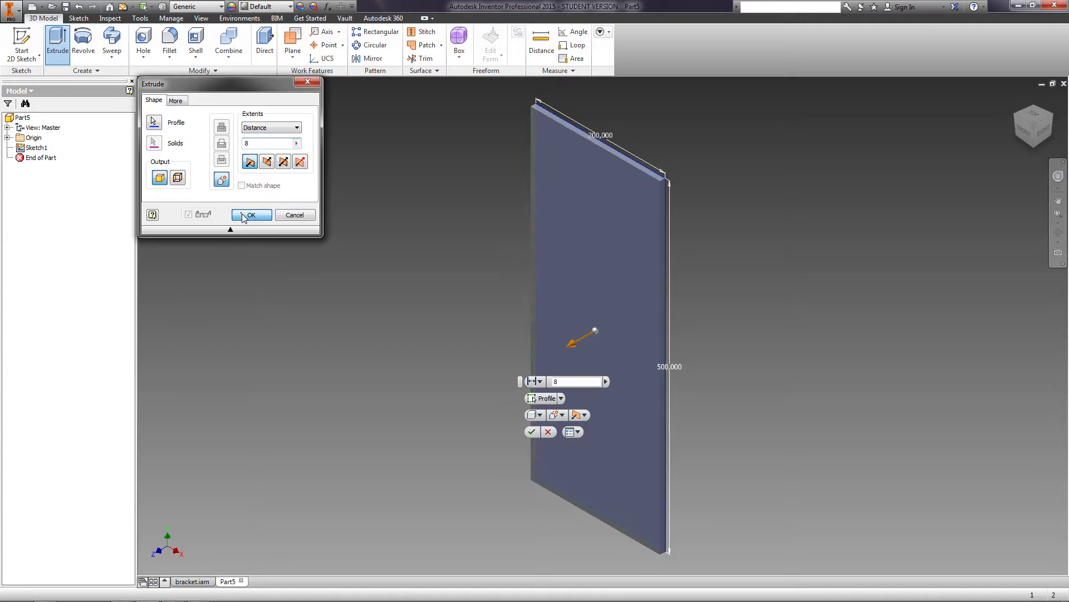
left_click(251, 215)
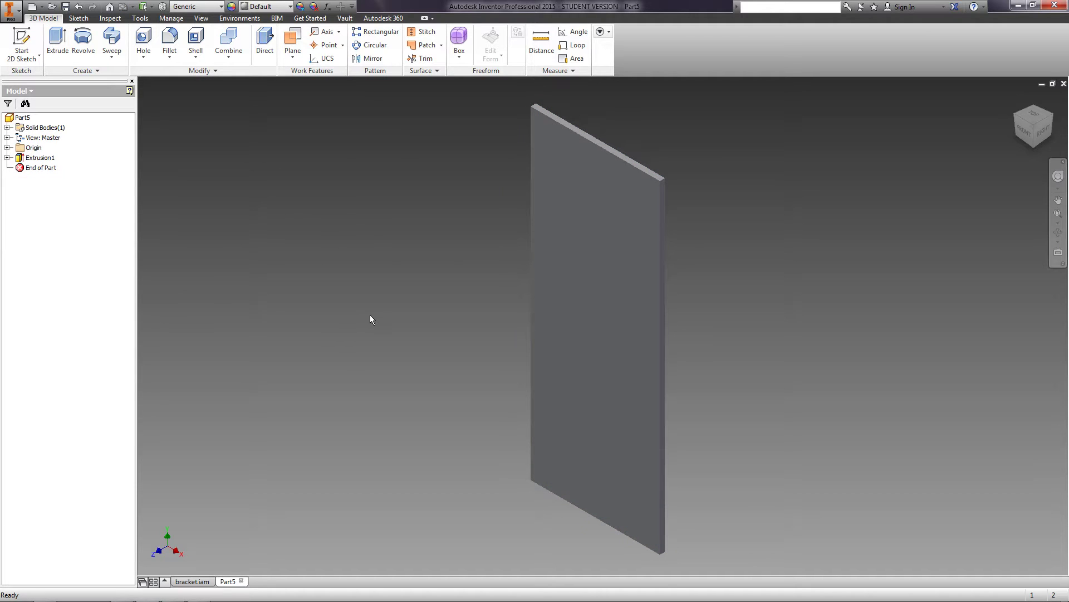
Rename the part Part5 to 'rack' in the model browser.
left_click(25, 118)
left_click(27, 118)
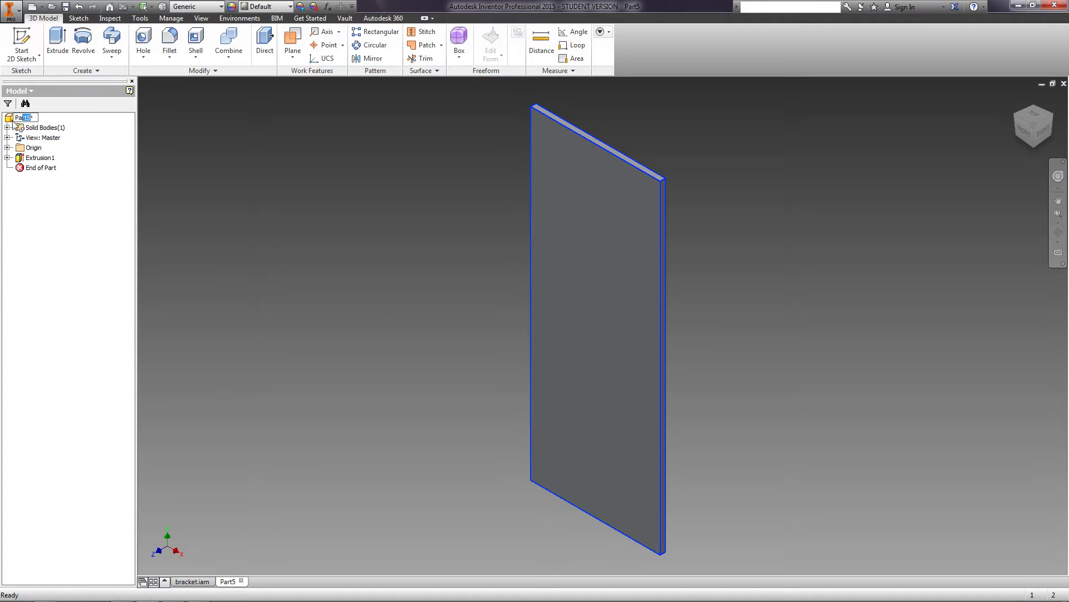
type("rack")
key("Return")
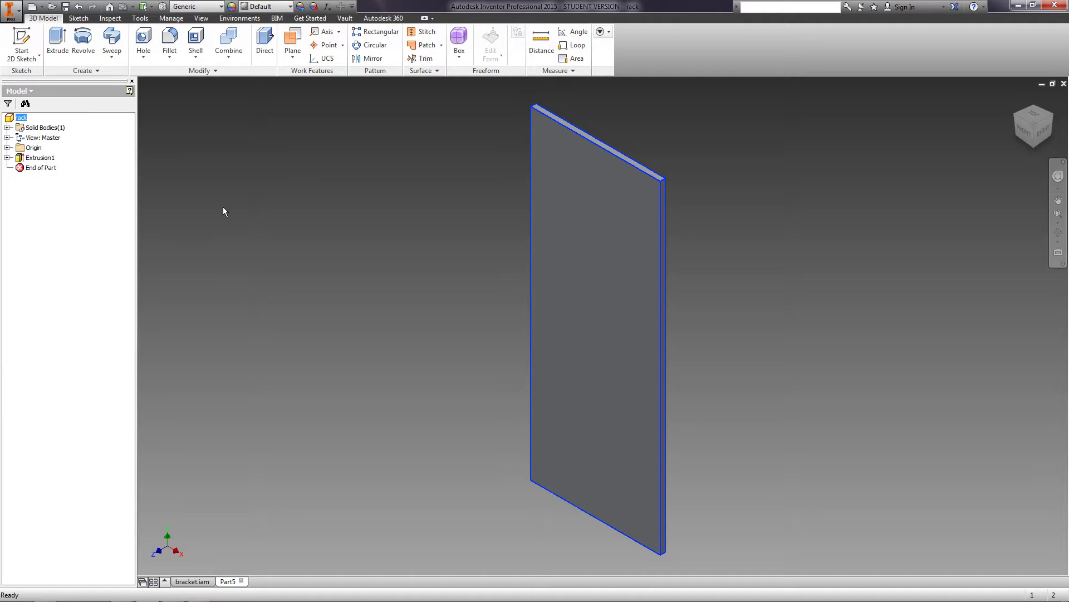
Assign Steel as the rack part's material in iProperties, giving 7.850 g/cm^3 density.
right_click(22, 117)
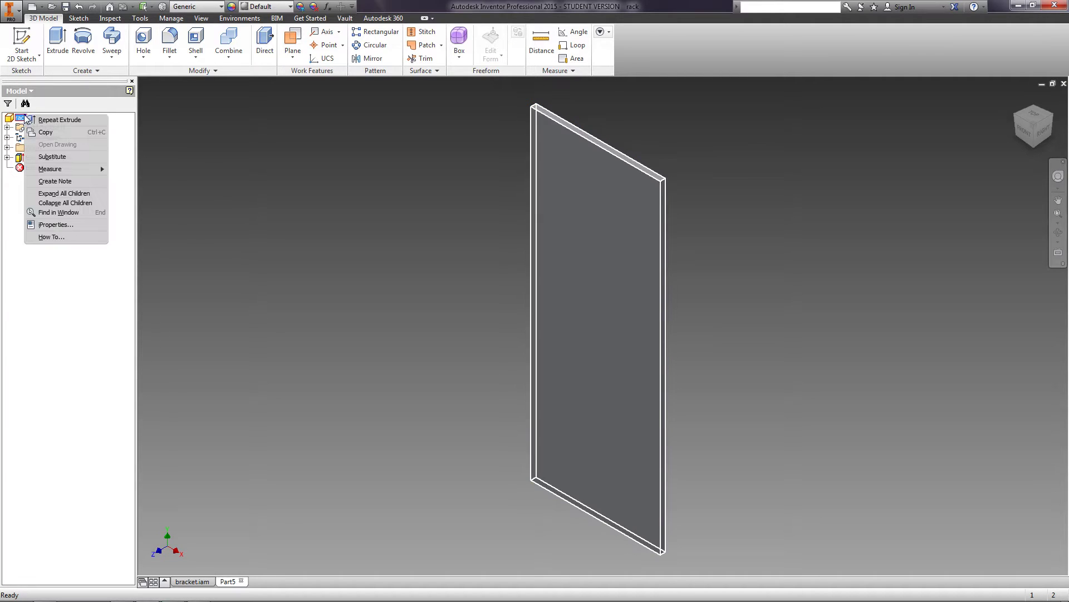
left_click(53, 225)
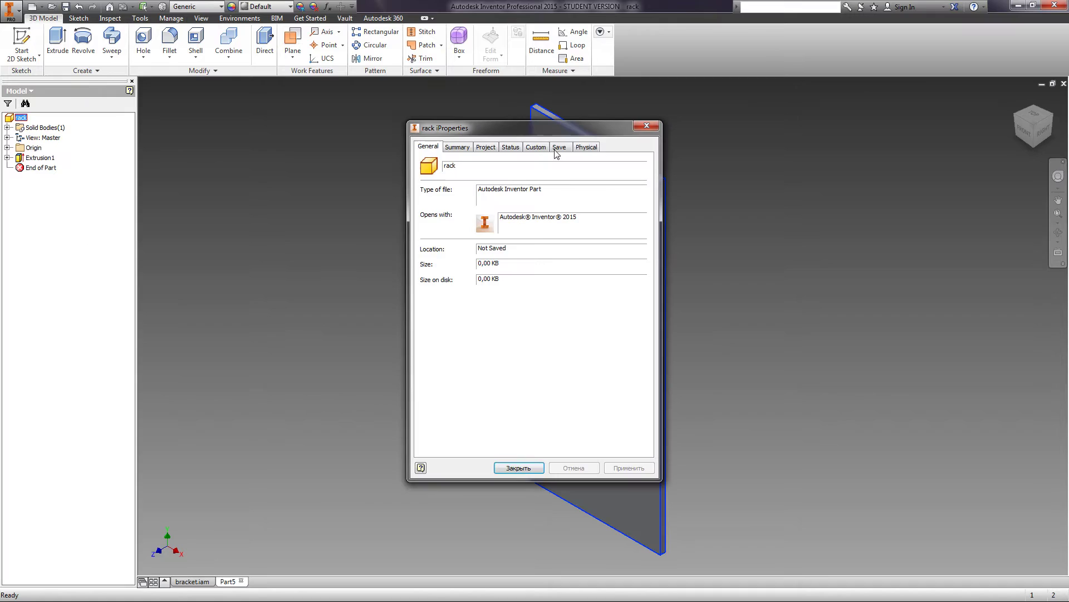
left_click(586, 147)
left_click(584, 200)
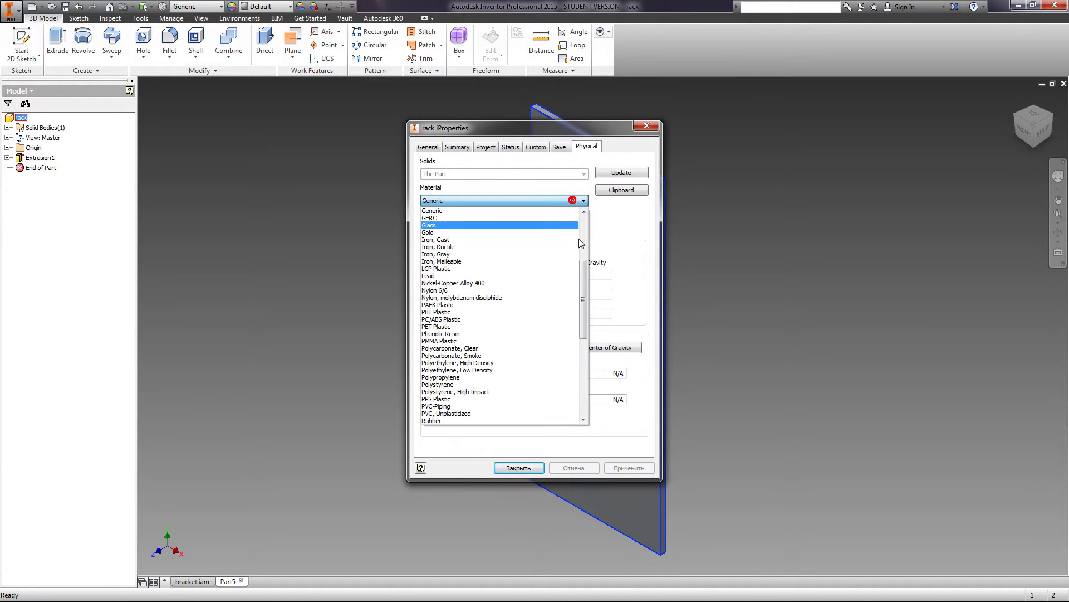
left_click_drag(584, 272, 592, 310)
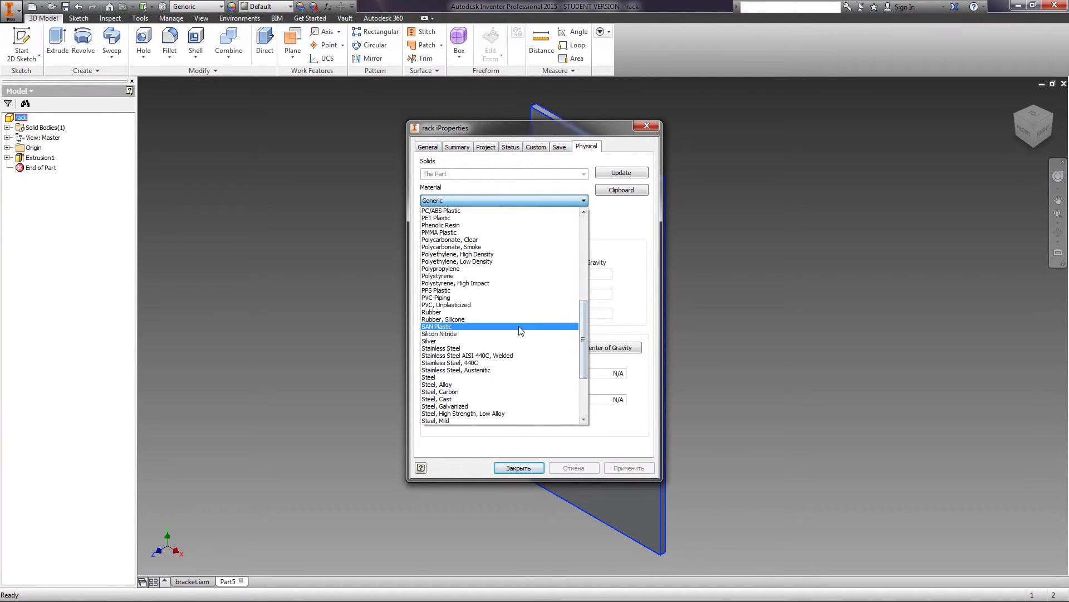
left_click(475, 379)
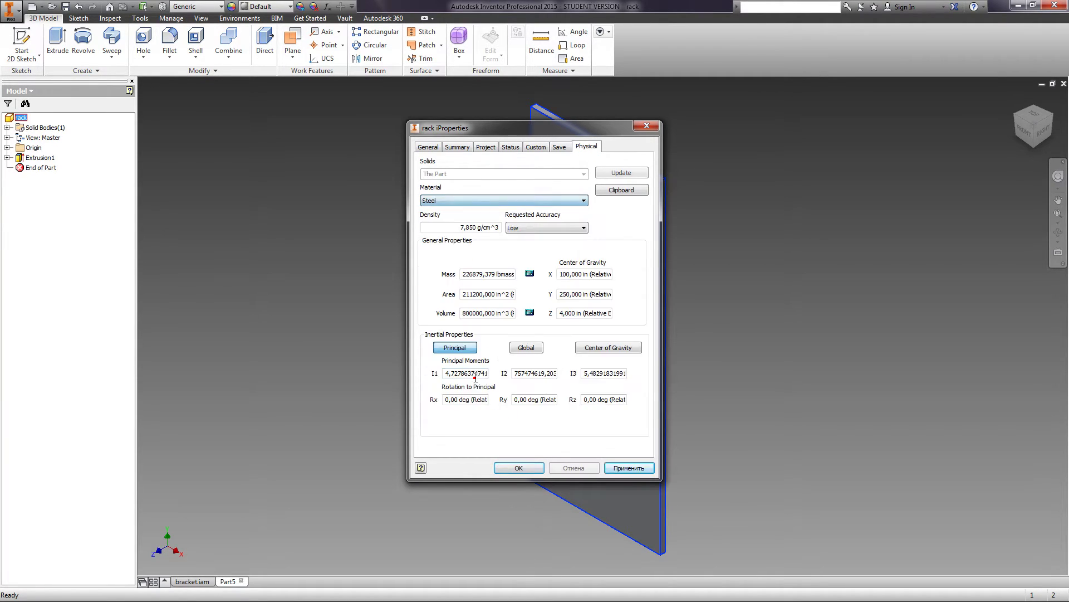
left_click(629, 468)
left_click(513, 468)
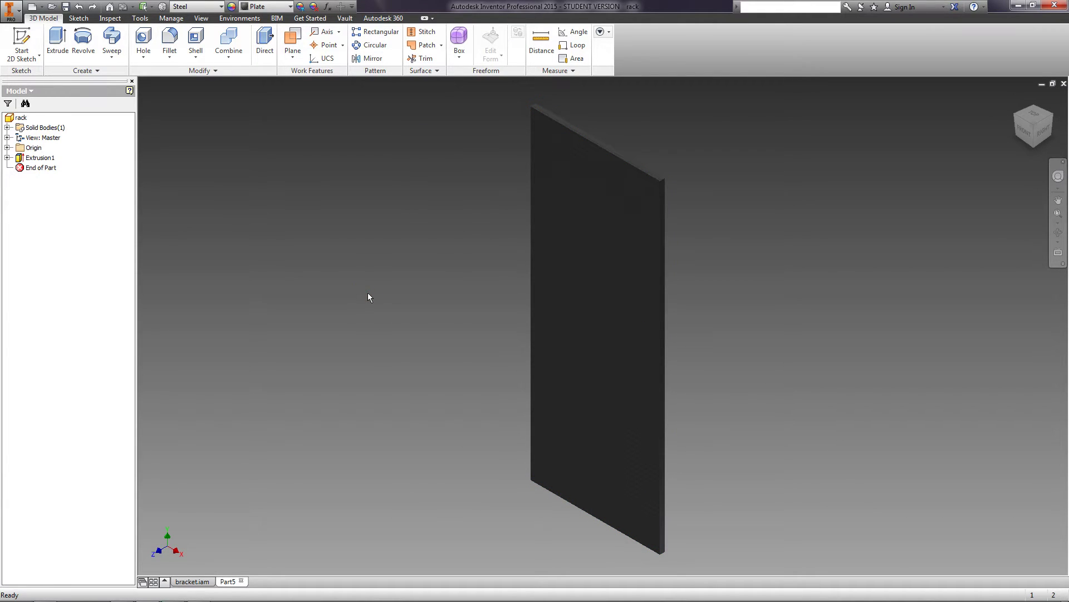
Apply the Blue - Wall Paint - Glossy appearance to the plate, then save as rack.ipt.
left_click(273, 6)
scroll(293, 83, "up", 12)
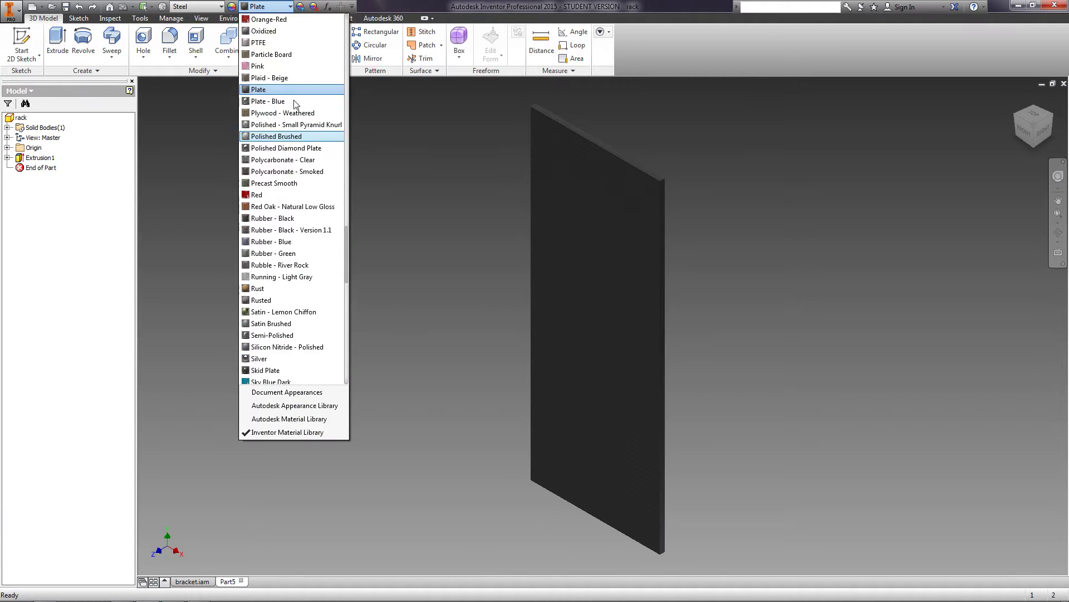
scroll(296, 104, "up", 12)
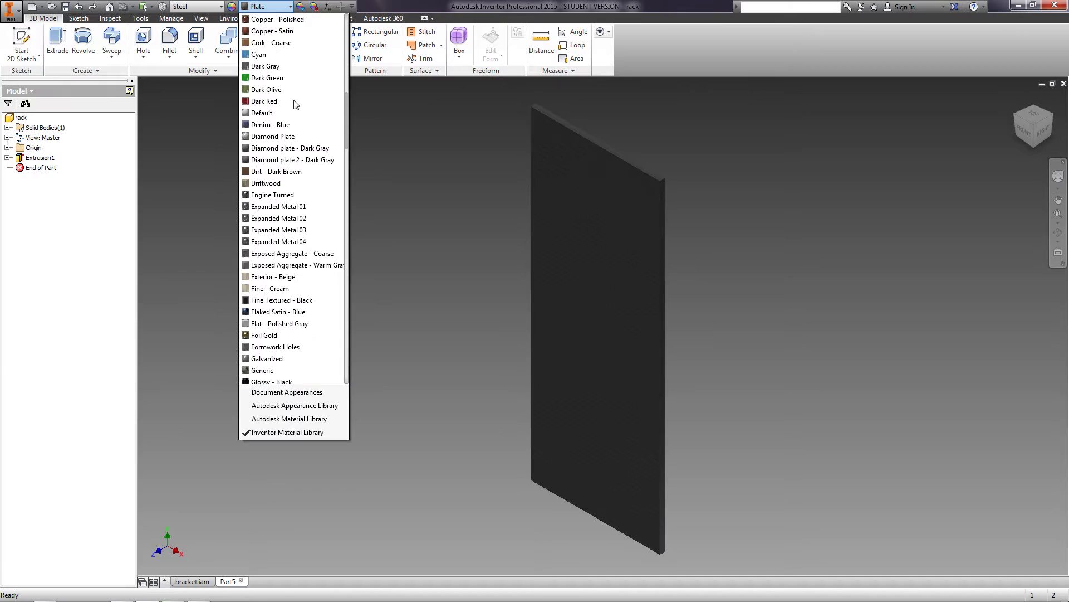
scroll(296, 105, "up", 12)
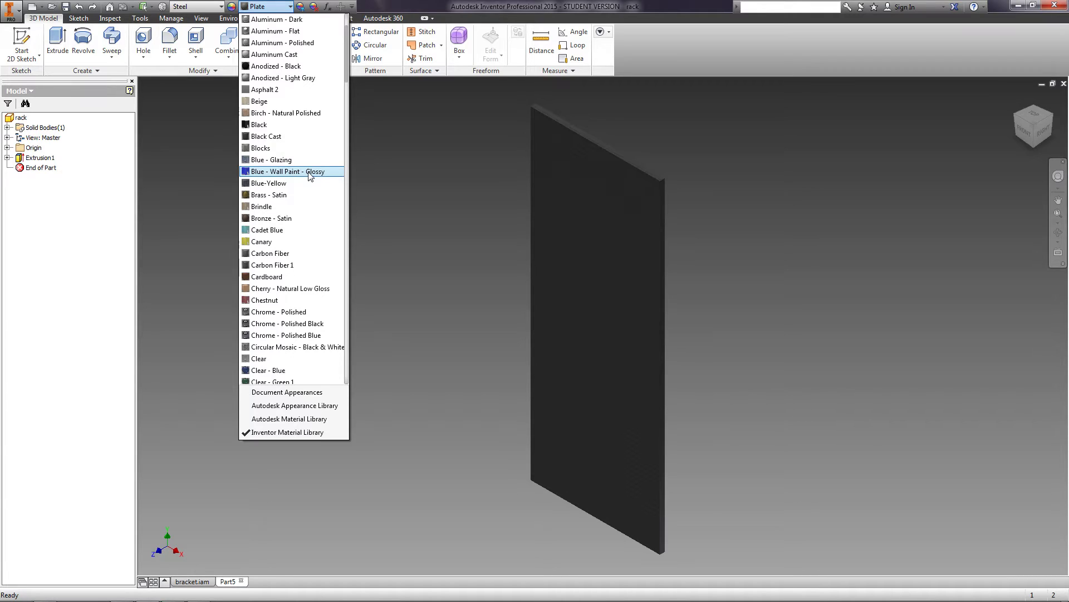
left_click(311, 171)
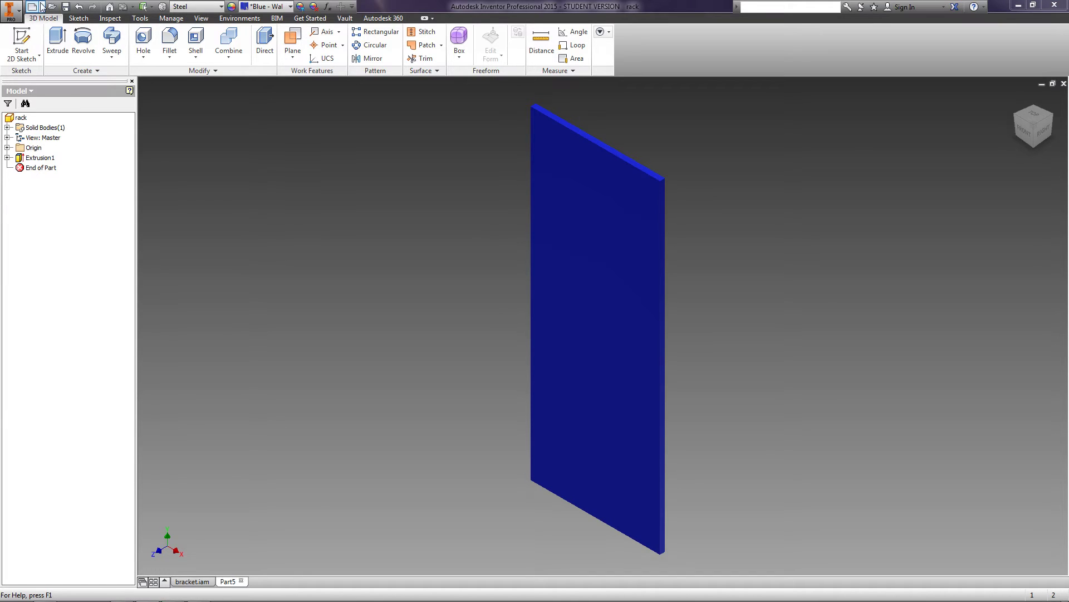
left_click(65, 6)
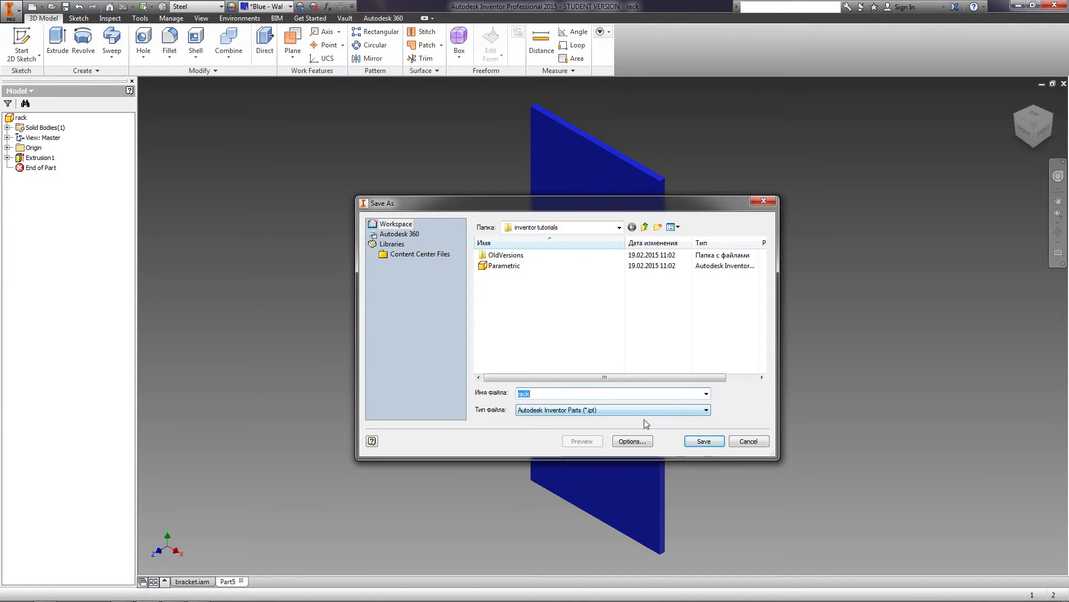
left_click(690, 440)
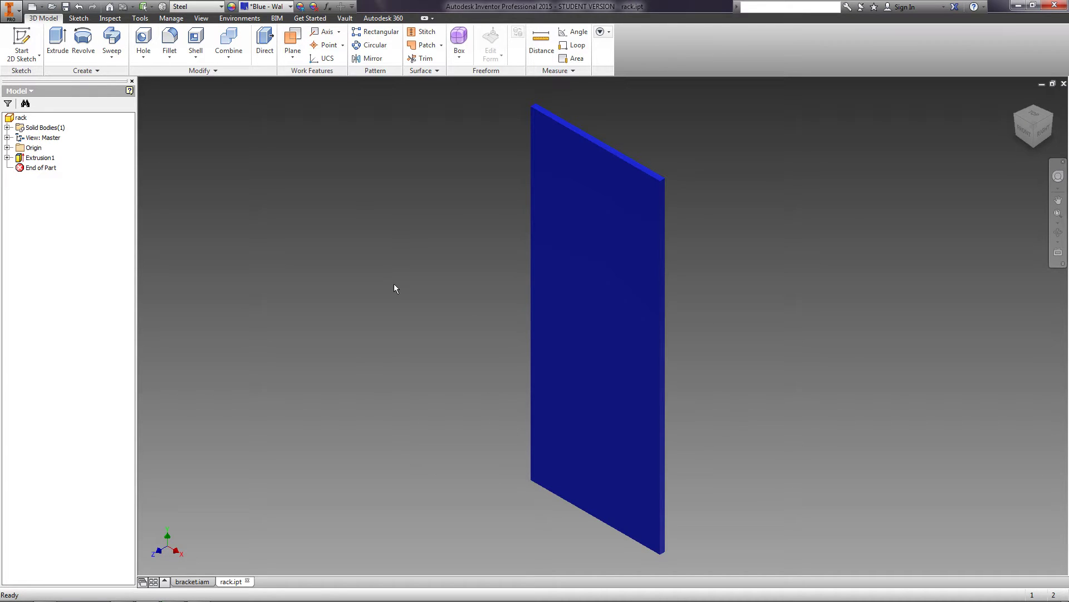
Create another new part document from the application menu.
left_click(10, 11)
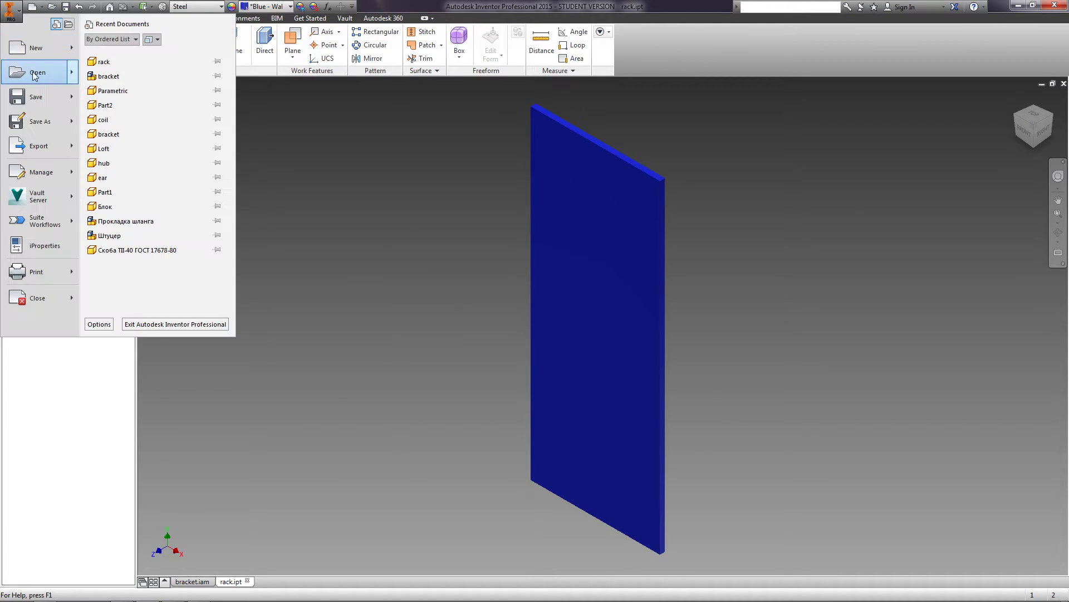
mouse_move(36, 52)
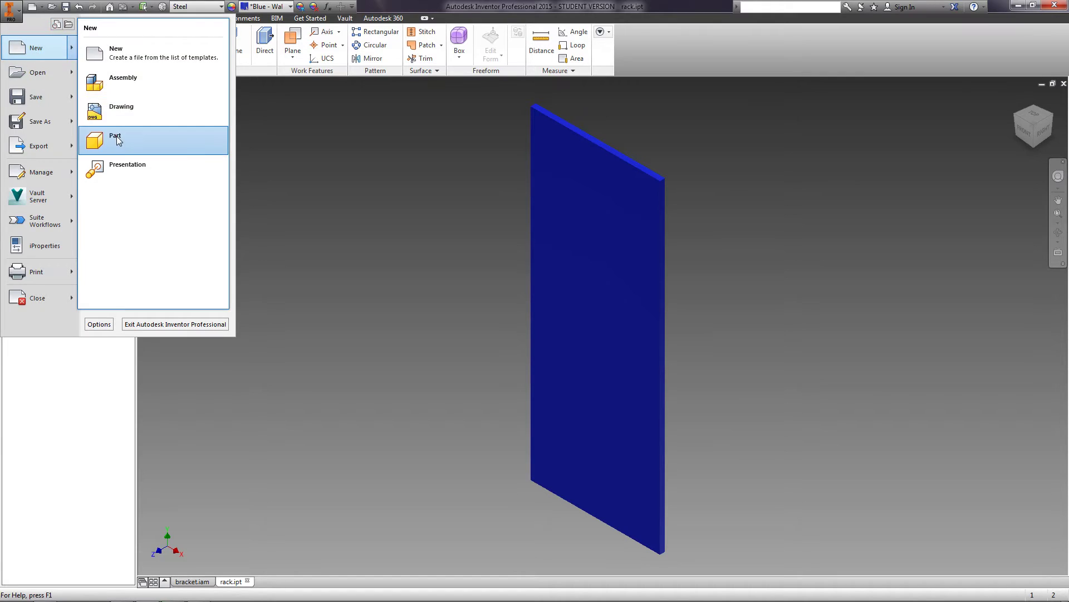
left_click(116, 136)
Draw a 200 by 200 square from the origin and zoom to fit it.
left_click(141, 43)
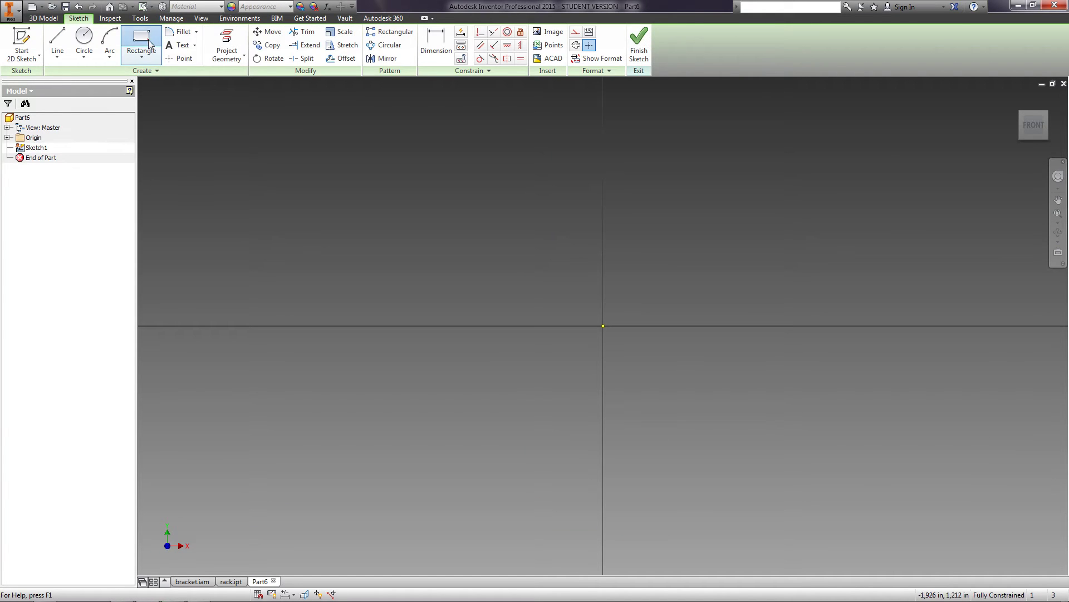
left_click(603, 326)
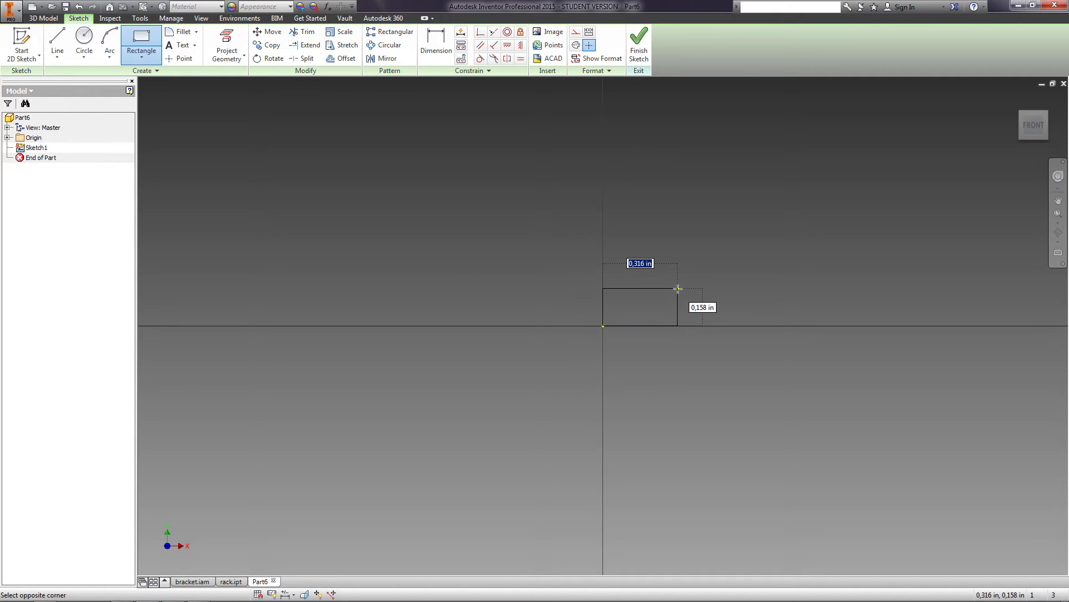
type("200")
key("Tab")
type("20")
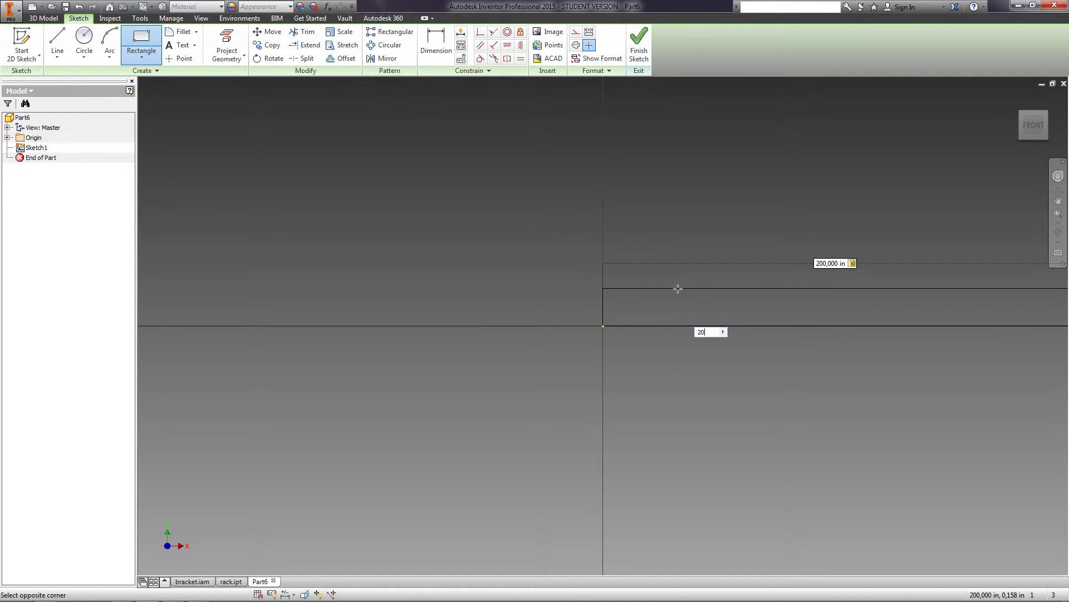
type("0")
key("Return")
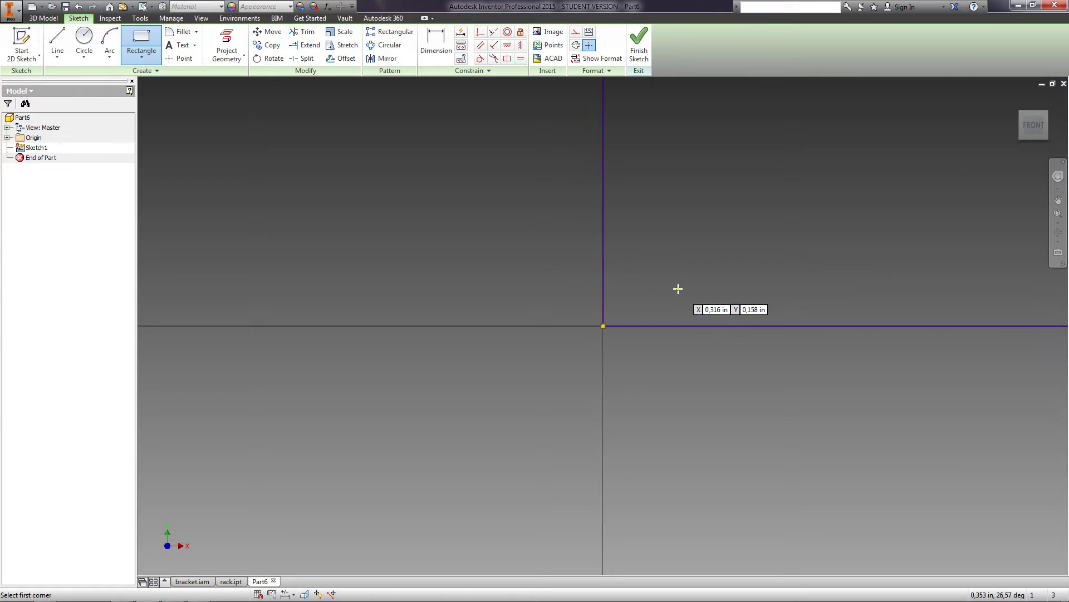
key("Home")
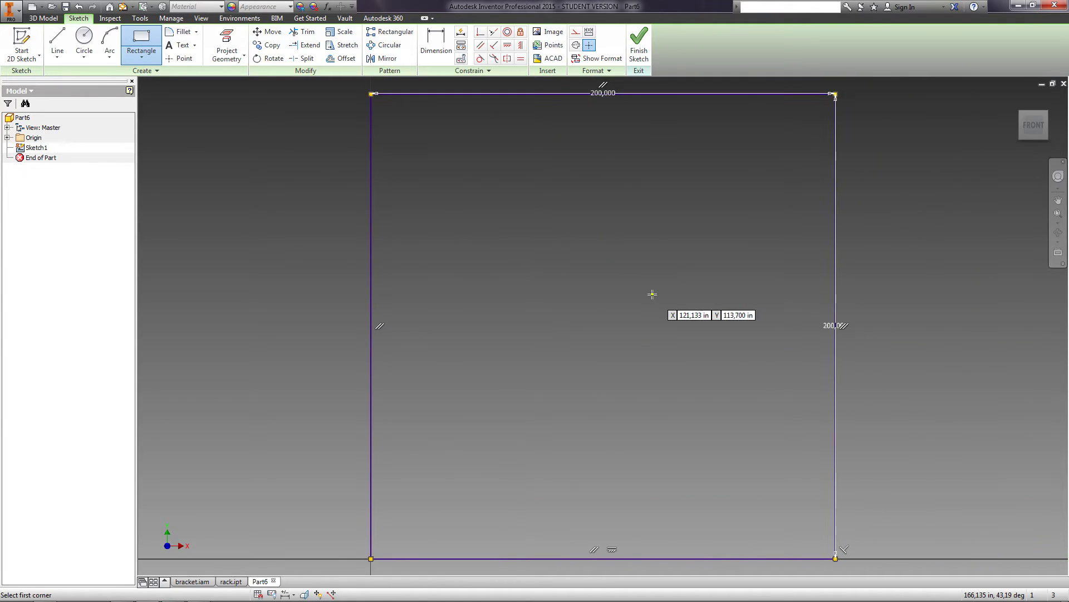
key("Escape")
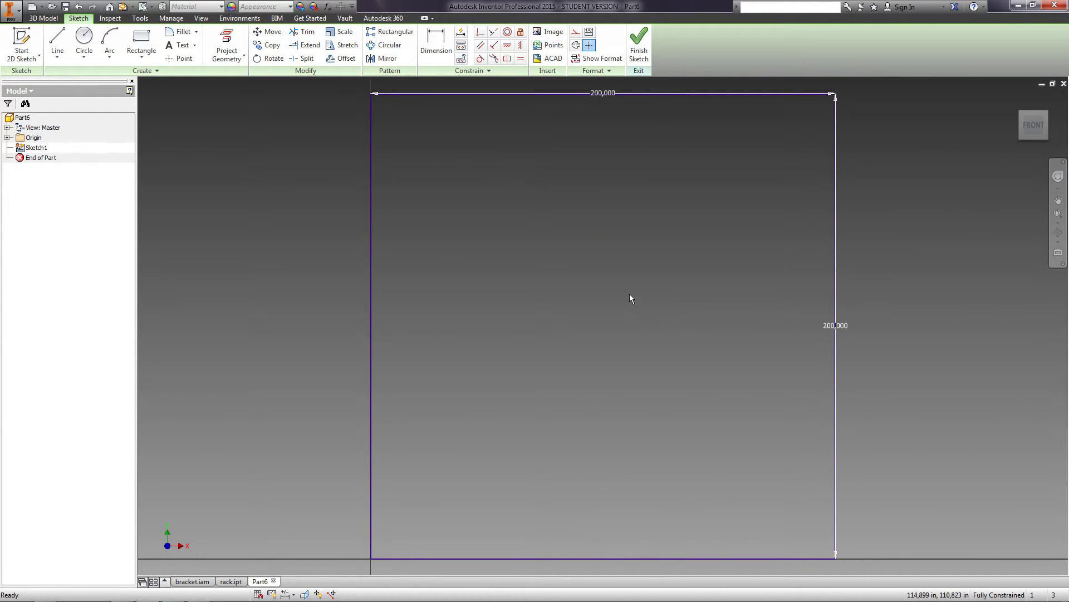
Finish the sketch and extrude the 200 by 200 square 6 in deep as Extrusion1.
left_click(640, 55)
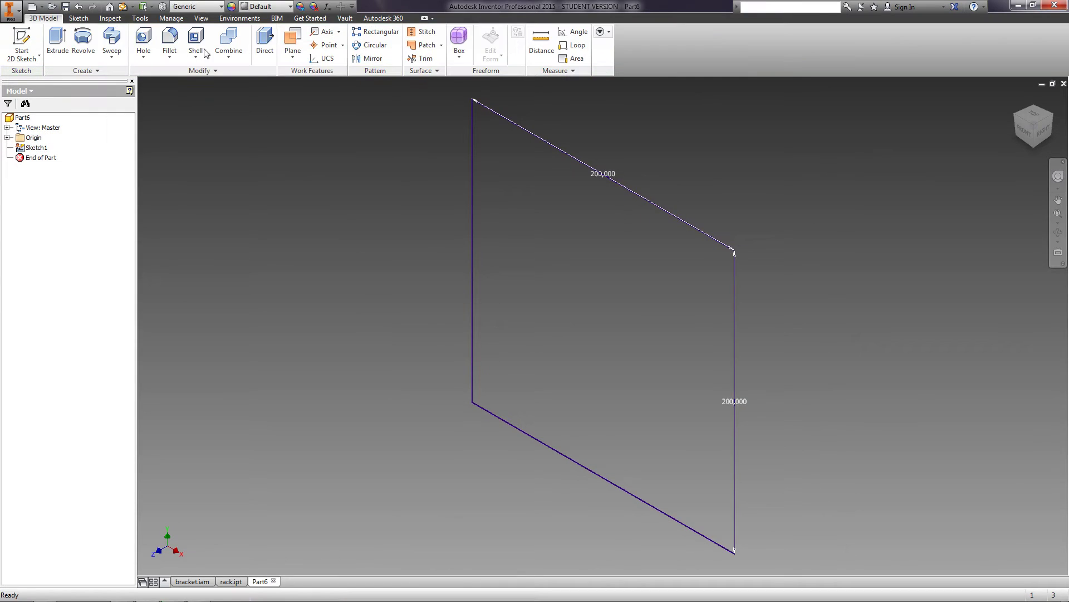
left_click(63, 37)
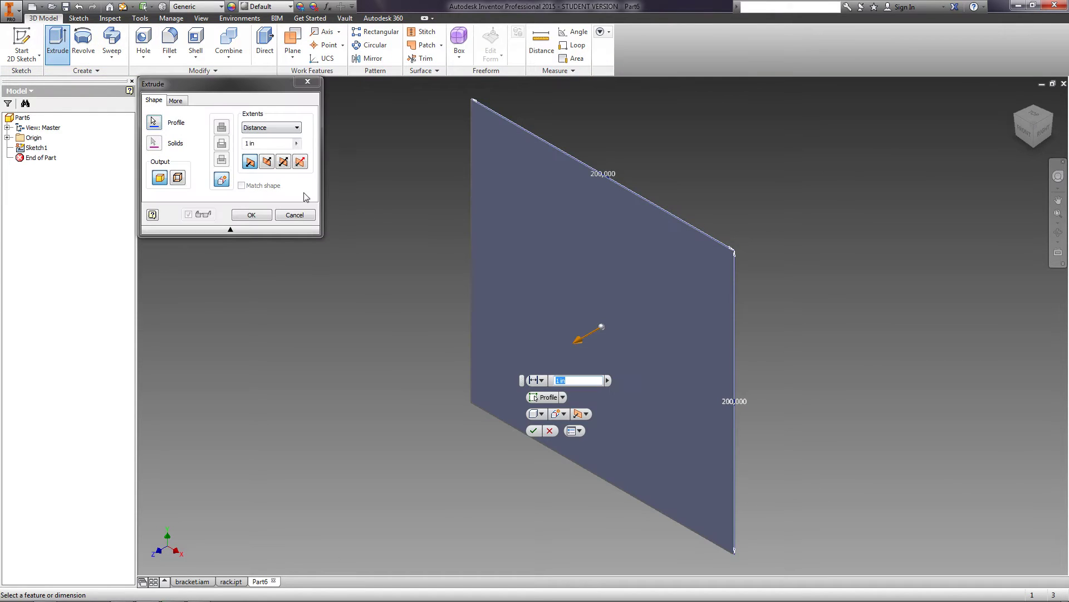
type("6")
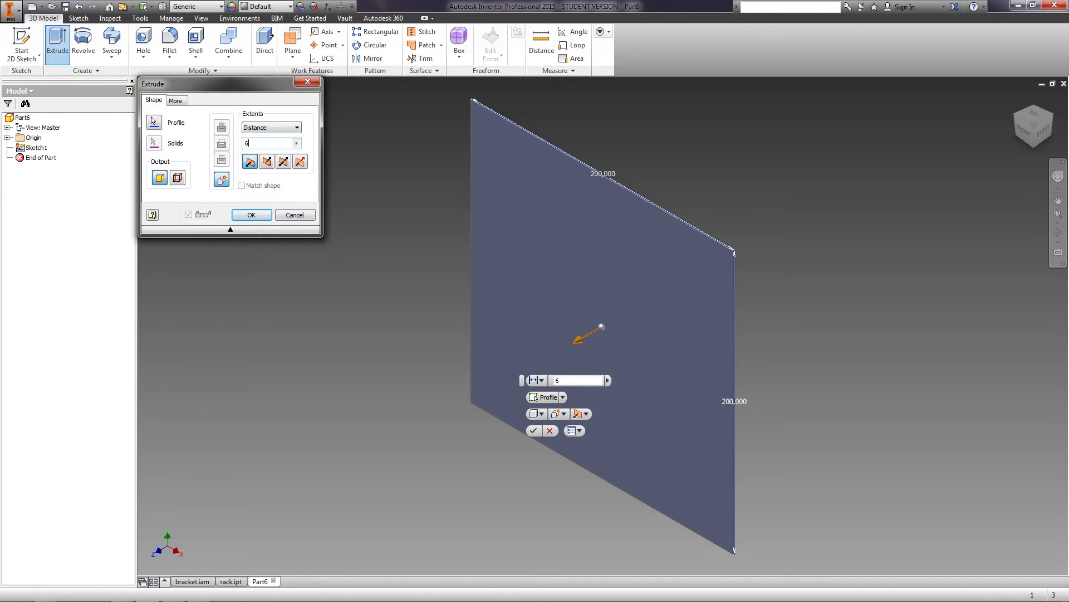
left_click(258, 217)
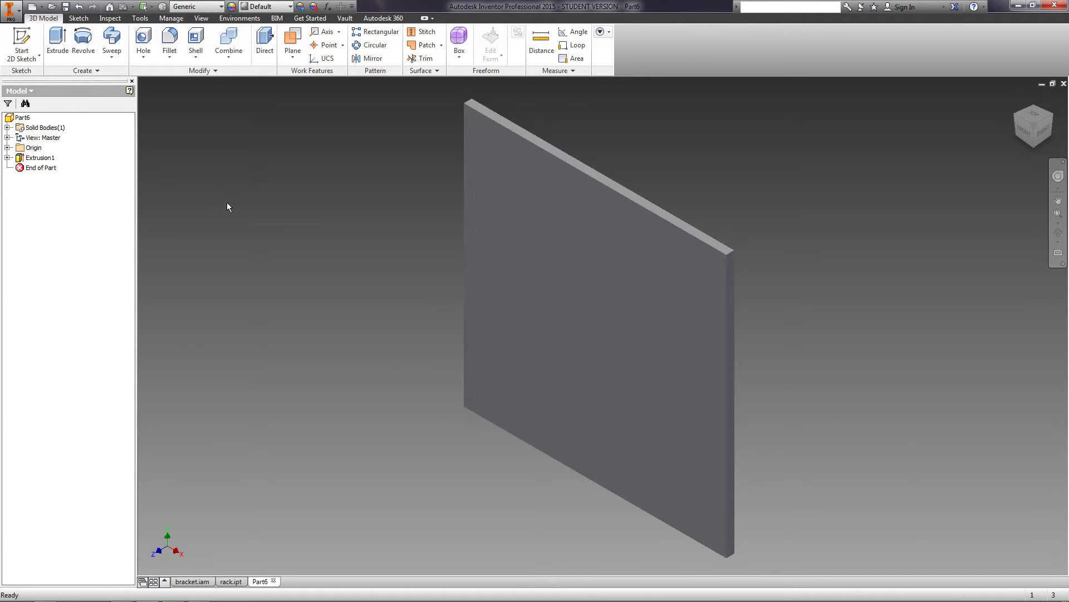
Chamfer the plate's corner edge with a 180 distance, creating Chamfer1.
left_click(169, 55)
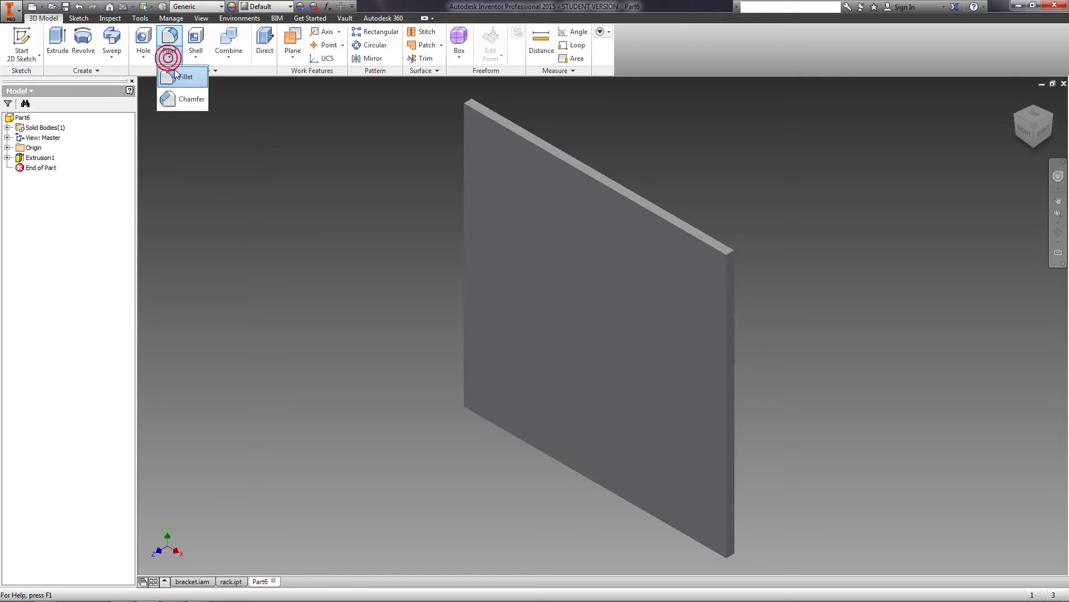
left_click(186, 104)
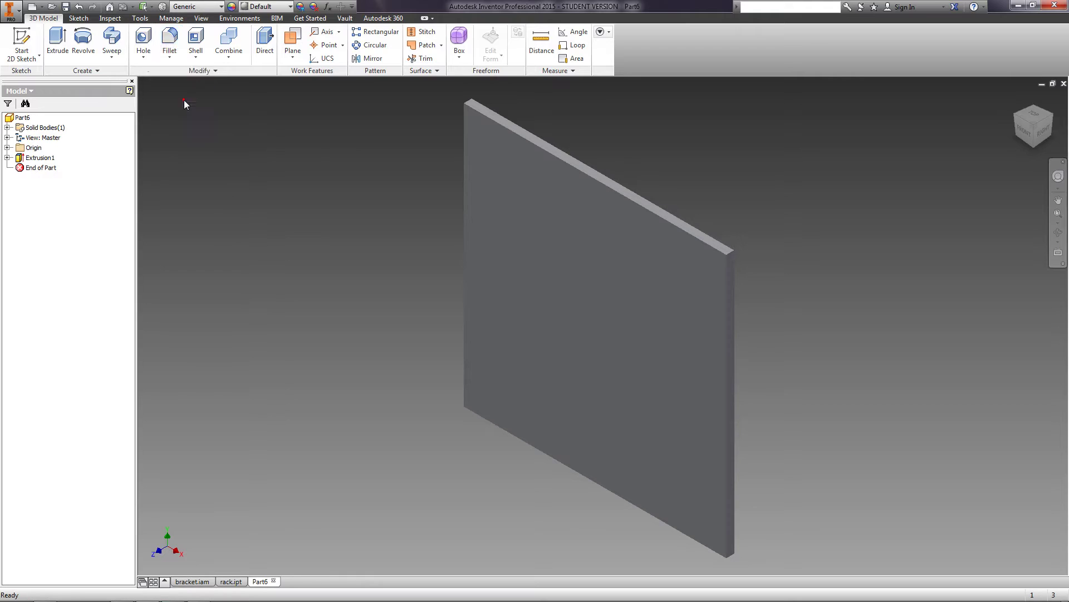
left_click(731, 557)
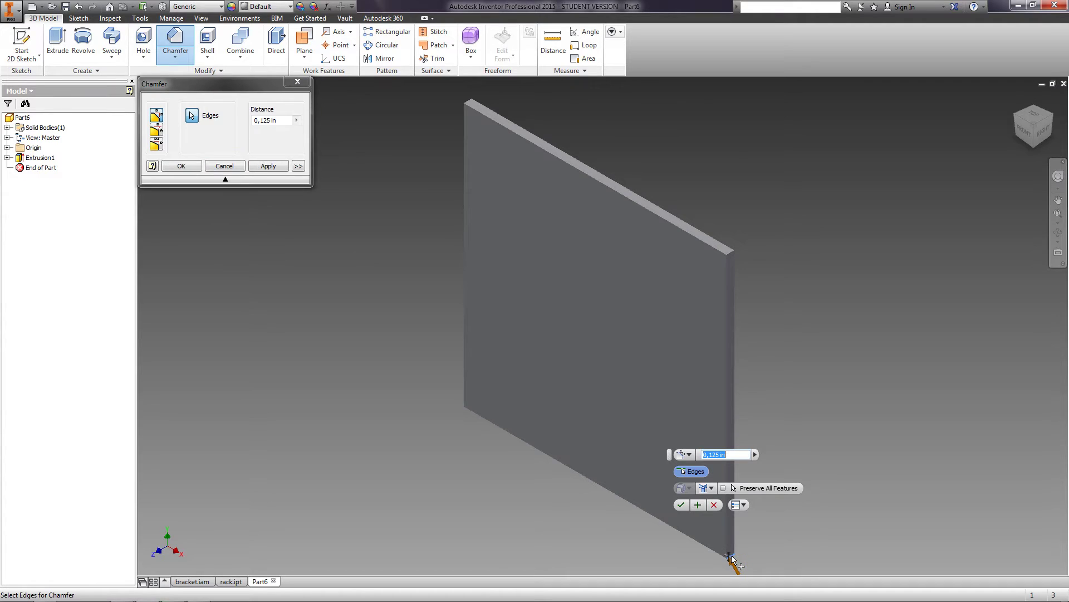
type("180")
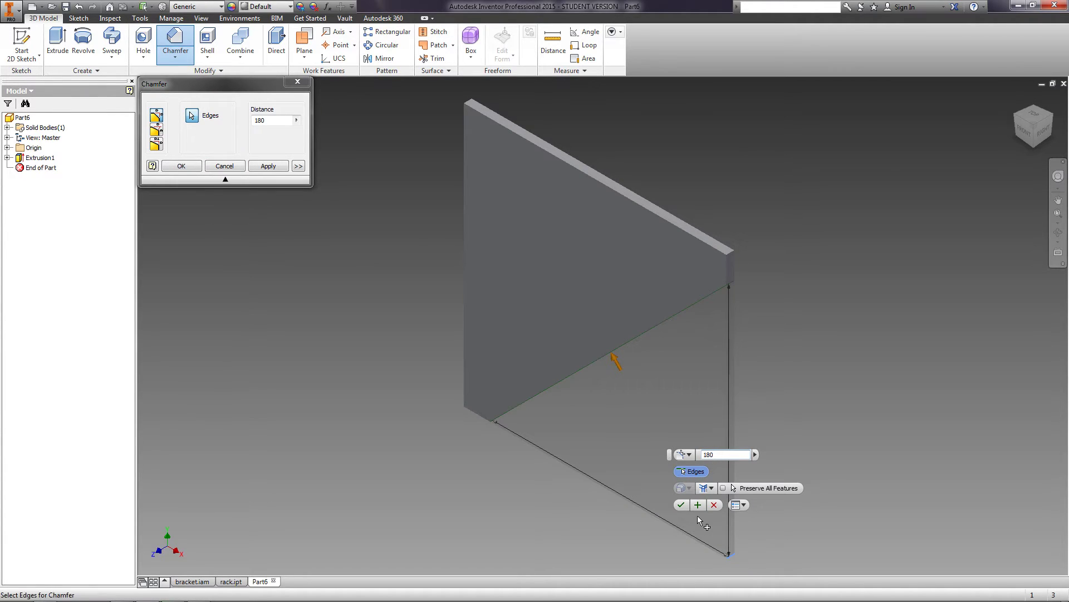
left_click(682, 505)
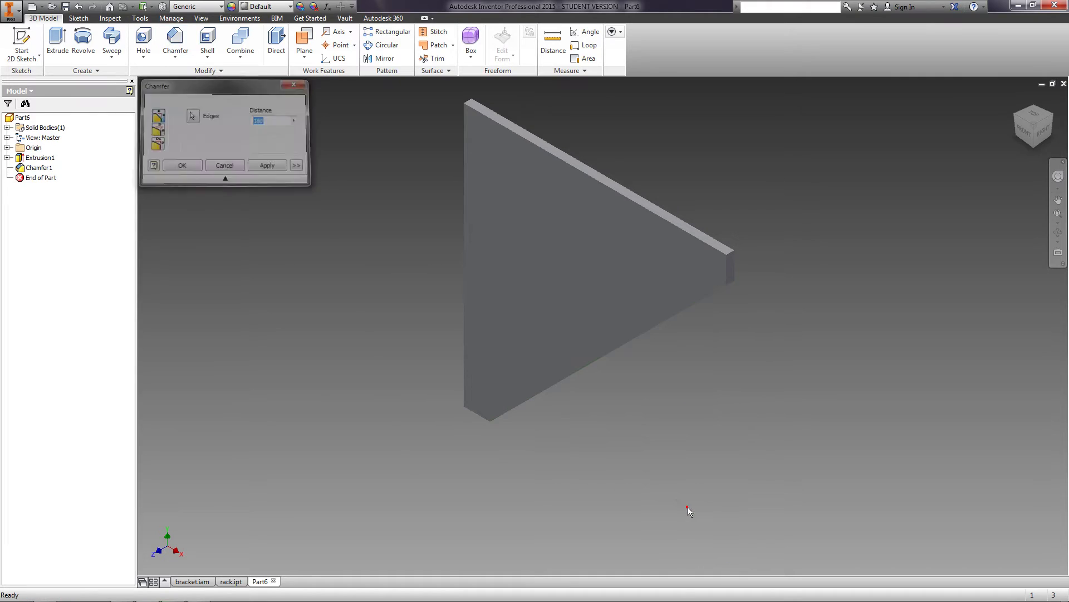
Turn to the BACK view and rename Part6 to 'rib'.
left_click(1040, 129)
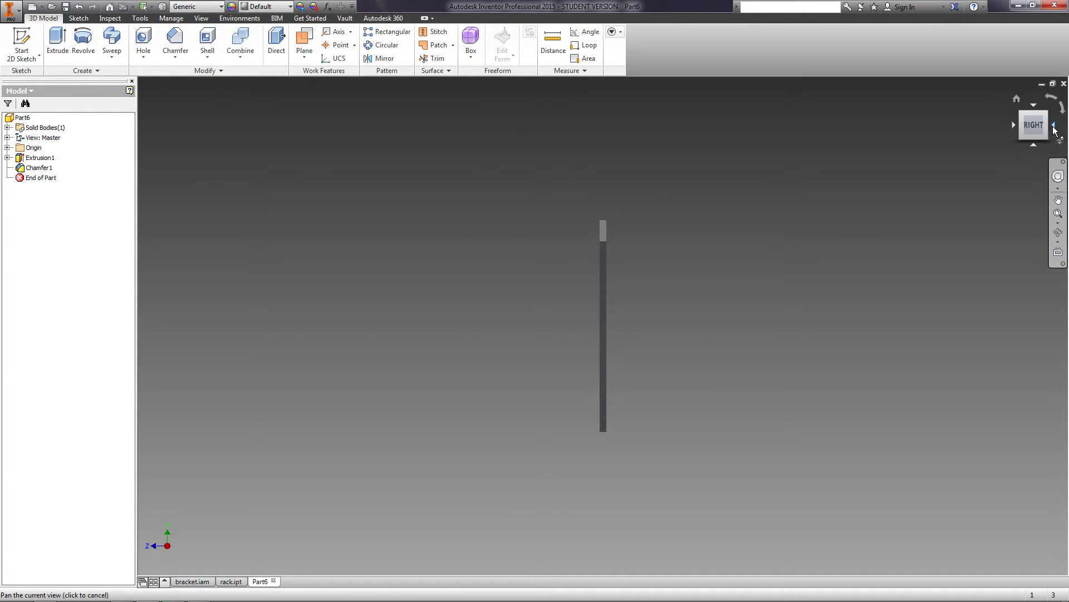
left_click(1054, 127)
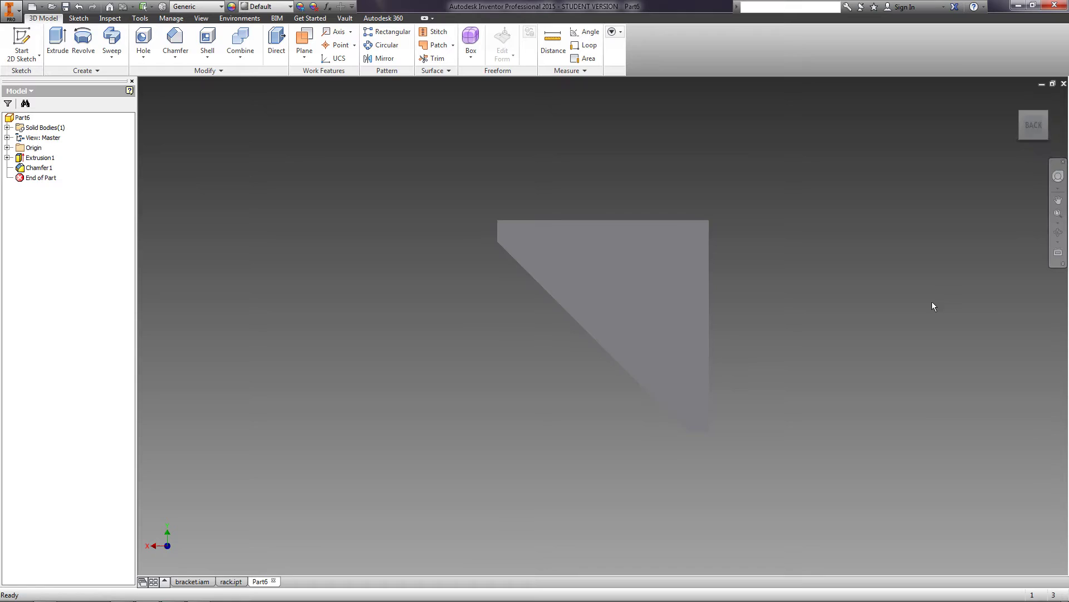
left_click(27, 118)
left_click(27, 118)
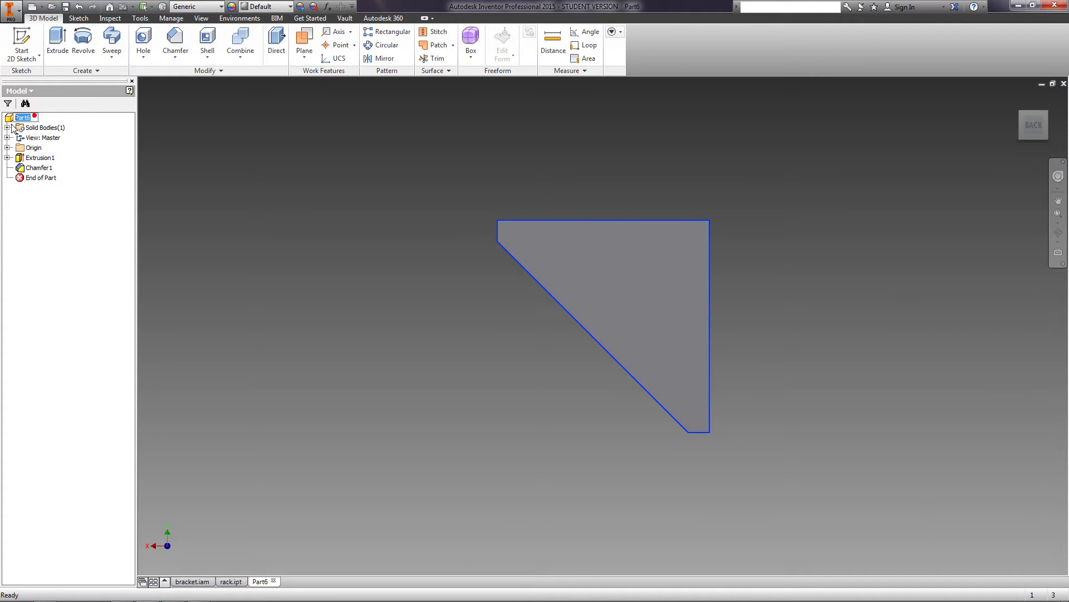
type("rib")
key("Return")
Set the rib part's material to Steel in iProperties.
left_click(13, 117)
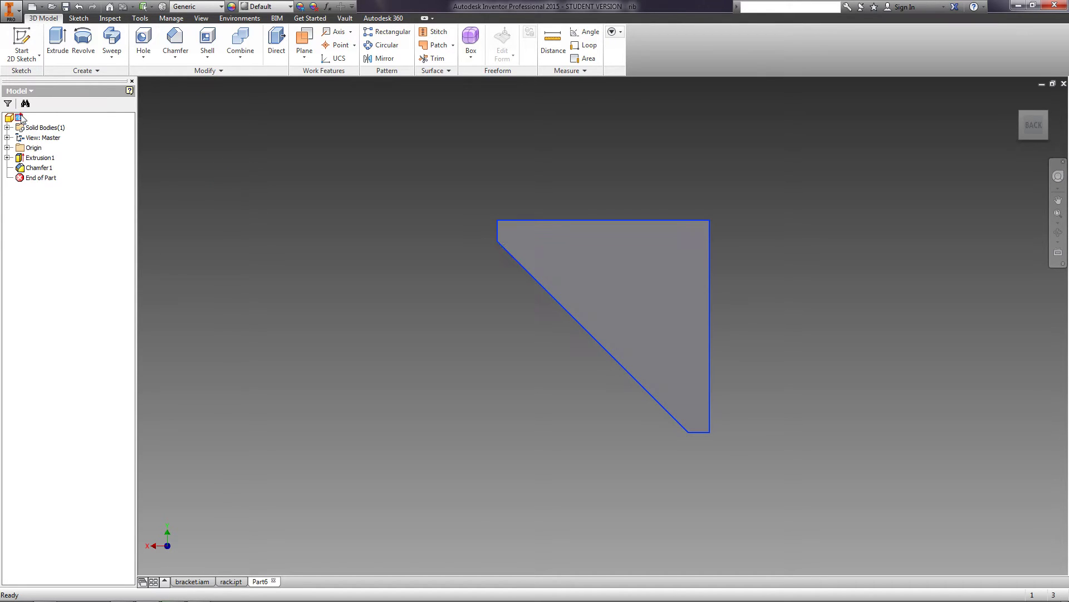
right_click(13, 115)
left_click(54, 225)
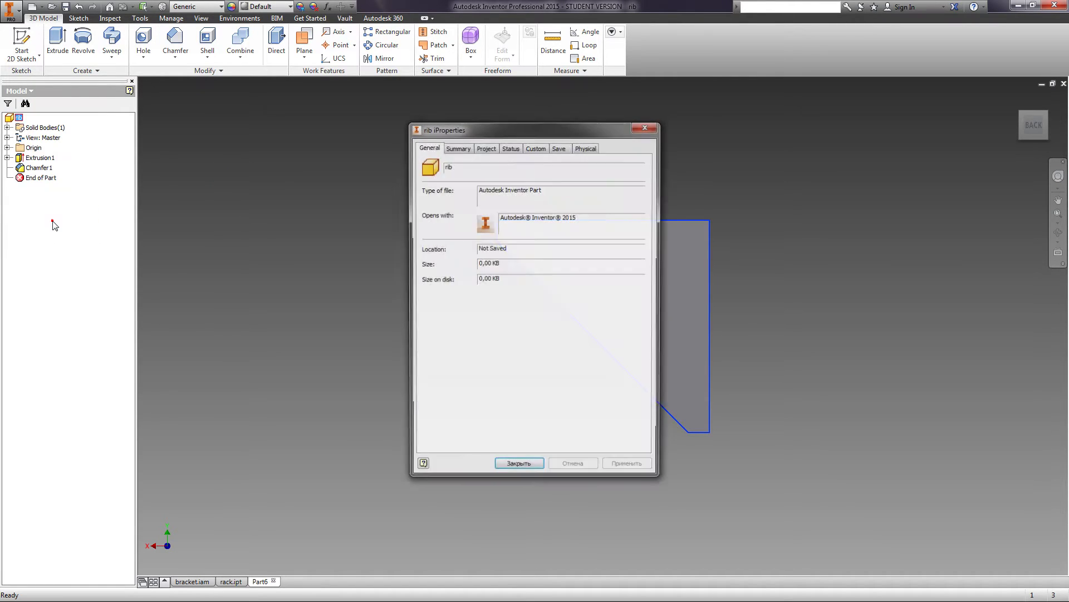
left_click(585, 148)
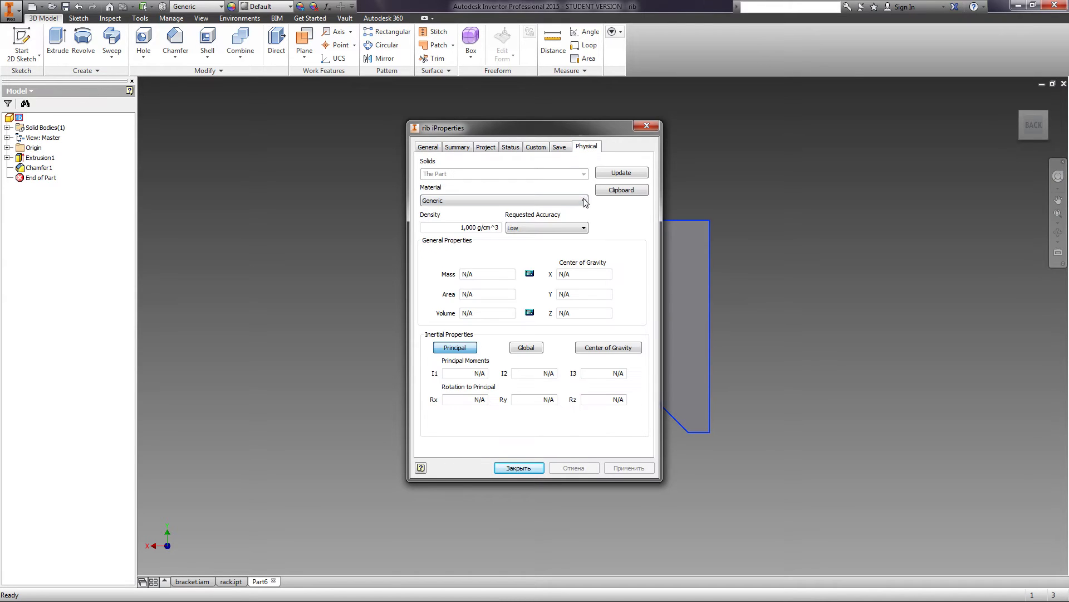
left_click(560, 200)
scroll(547, 247, "down", 4)
scroll(546, 248, "down", 4)
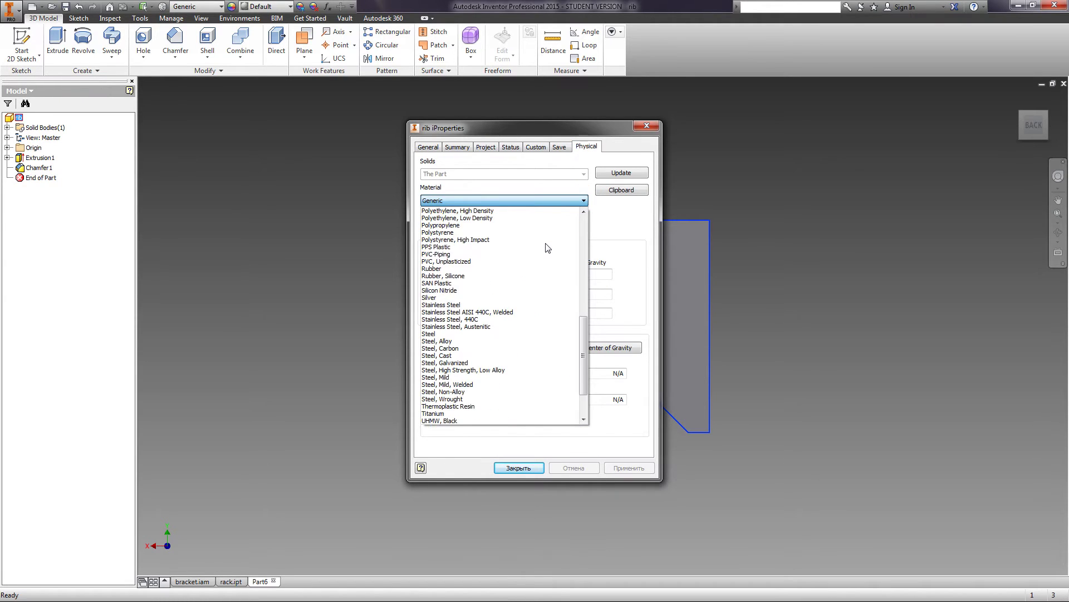
left_click(466, 313)
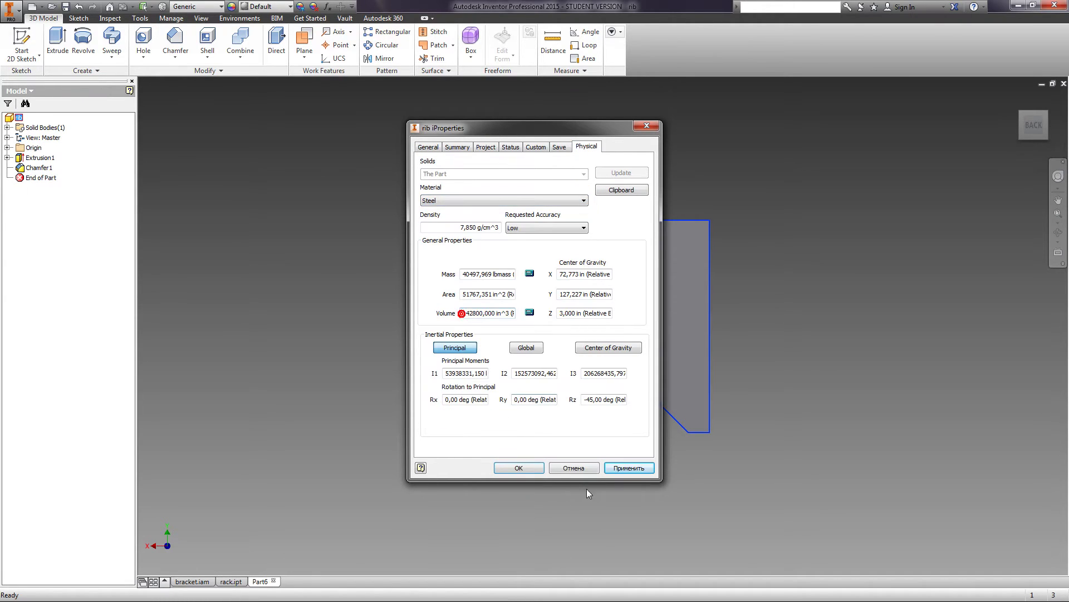
left_click(623, 468)
left_click(518, 468)
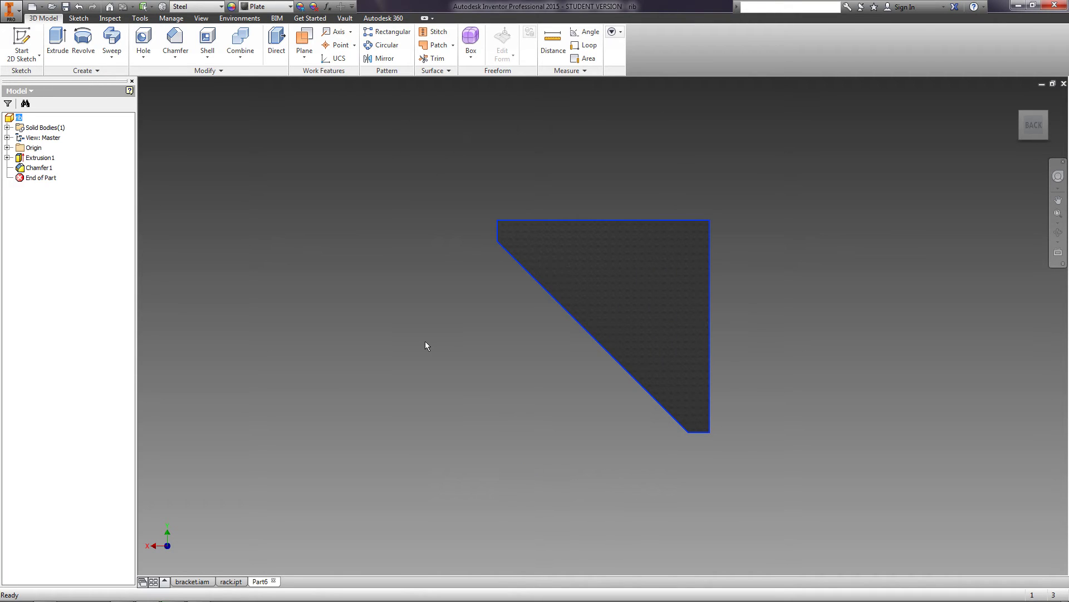
Give the rib the Green Polished appearance.
left_click(282, 7)
scroll(308, 145, "up", 7)
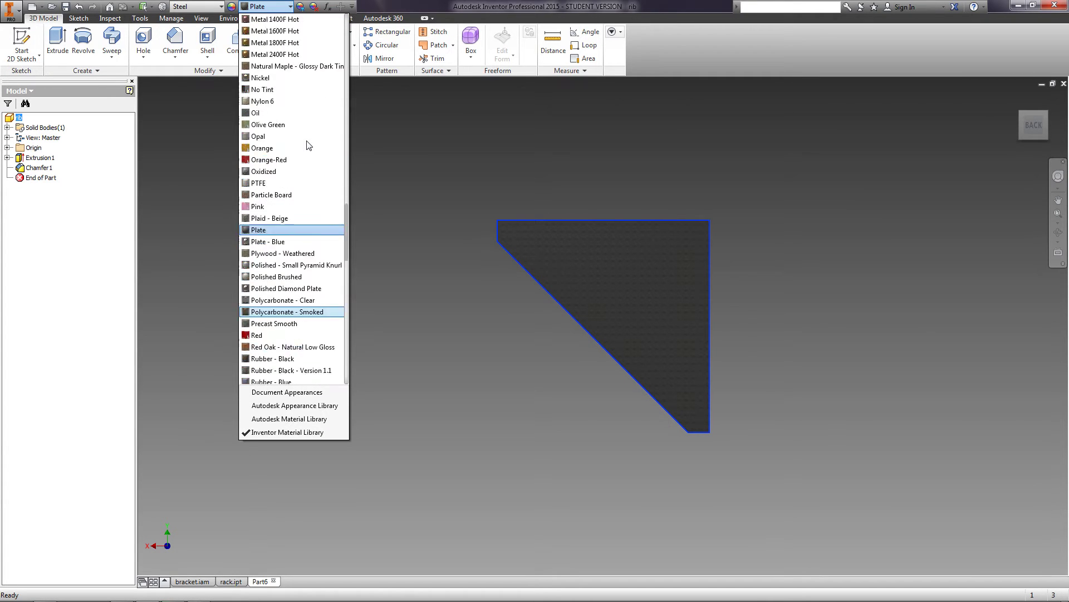
scroll(309, 145, "down", 20)
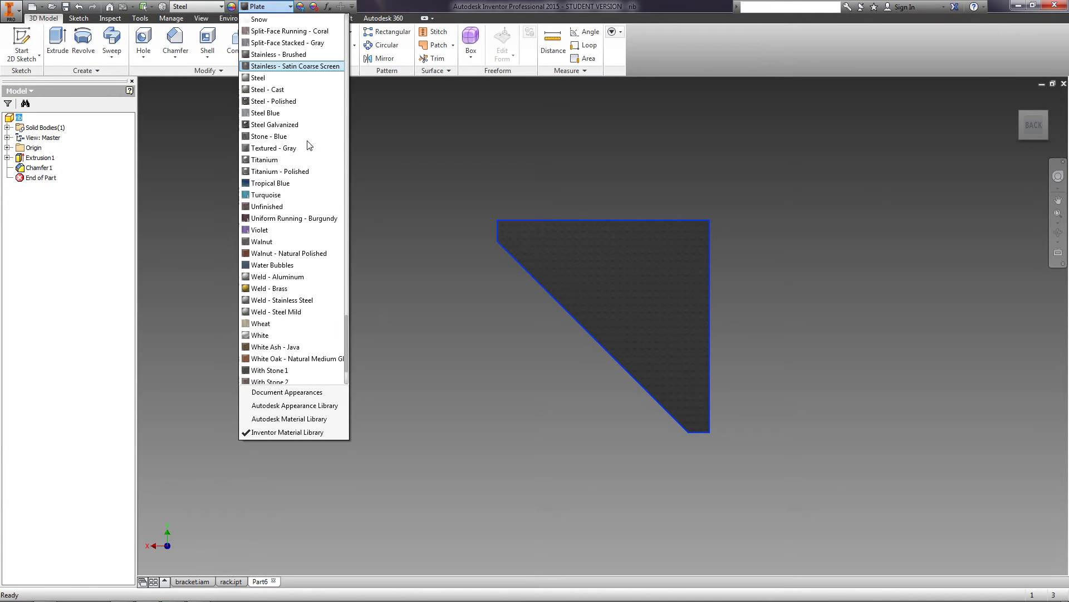
scroll(309, 145, "down", 2)
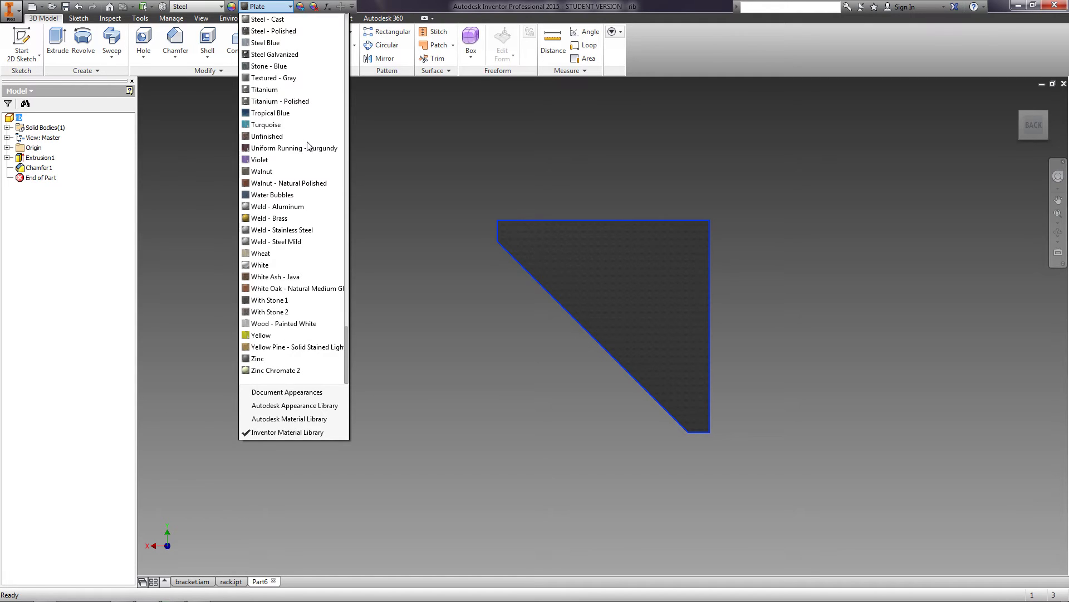
scroll(286, 170, "up", 20)
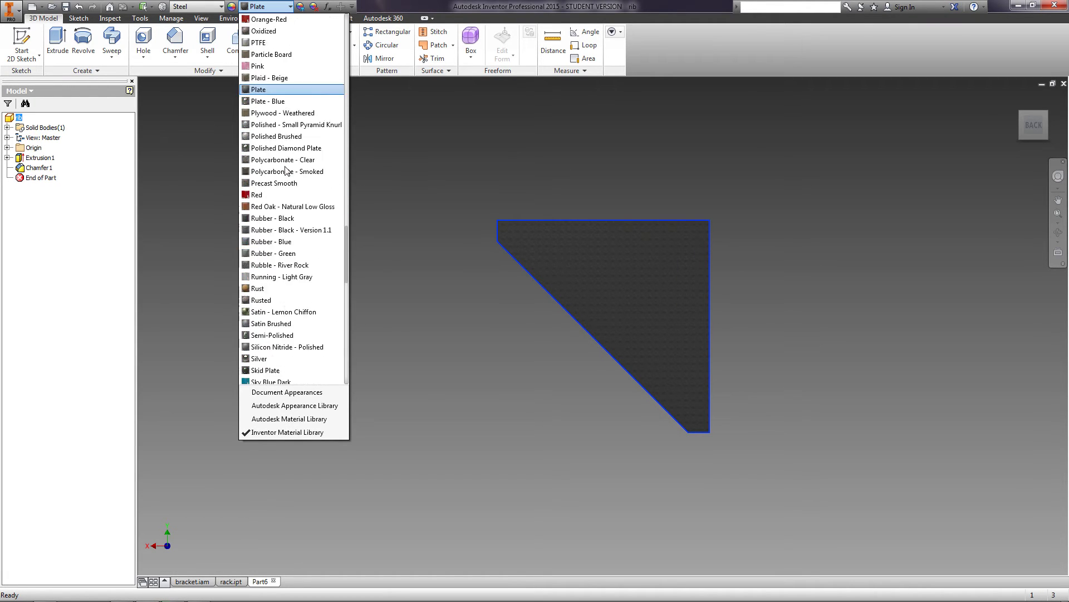
scroll(287, 170, "up", 20)
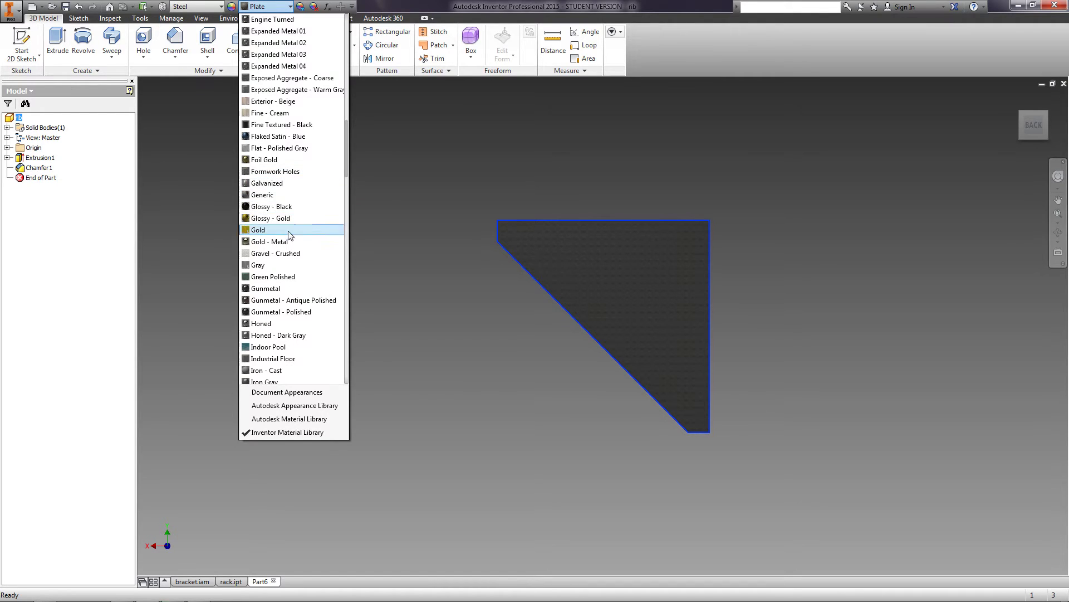
left_click(281, 277)
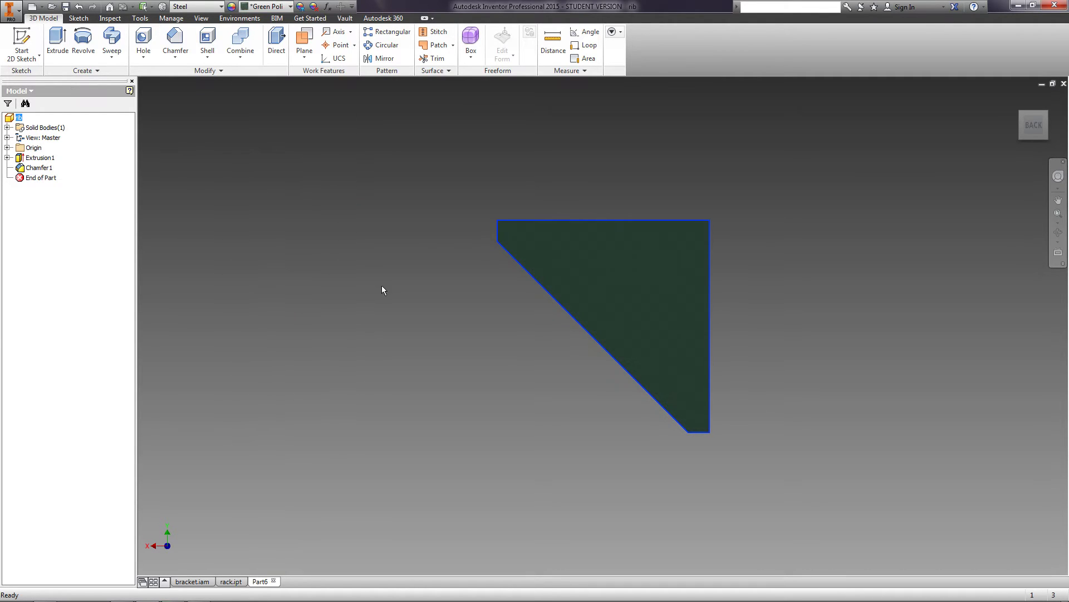
Save the part as rib.ipt and return to the bracket.iam assembly.
left_click(65, 7)
left_click(691, 439)
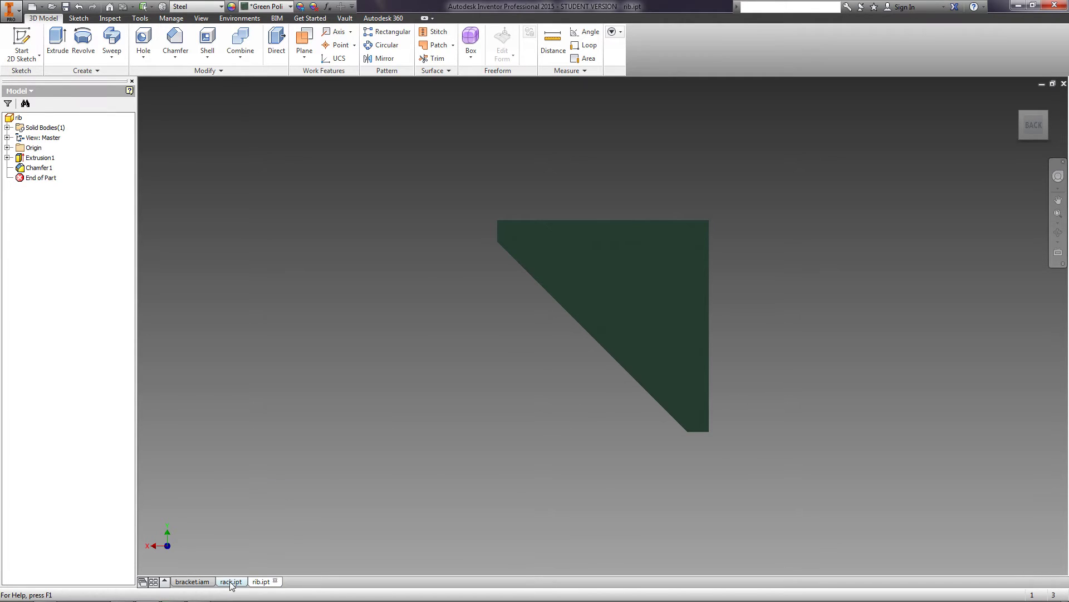
mouse_move(207, 584)
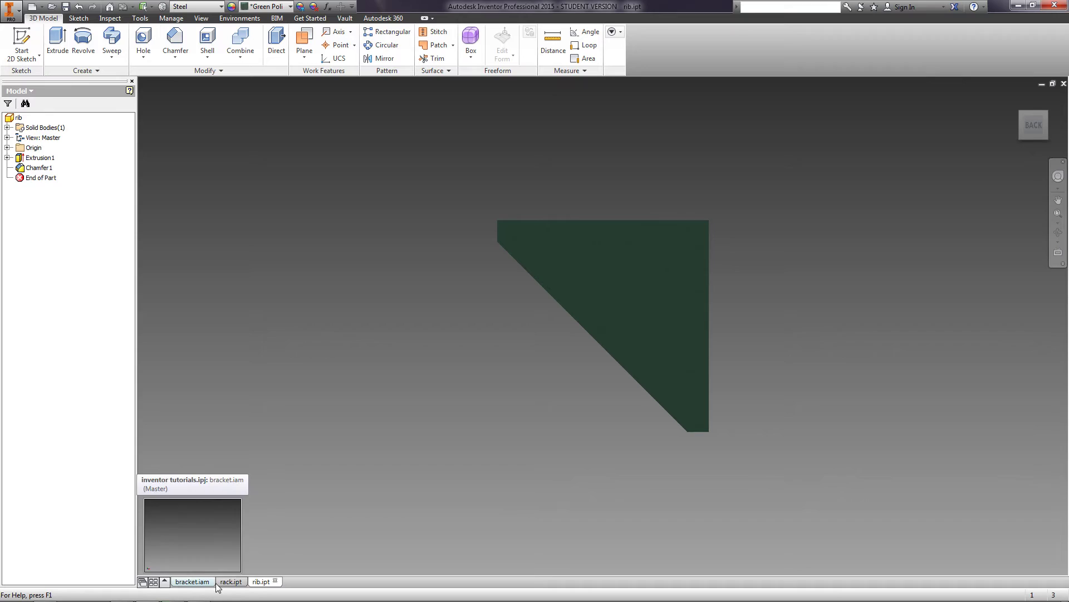
left_click(192, 581)
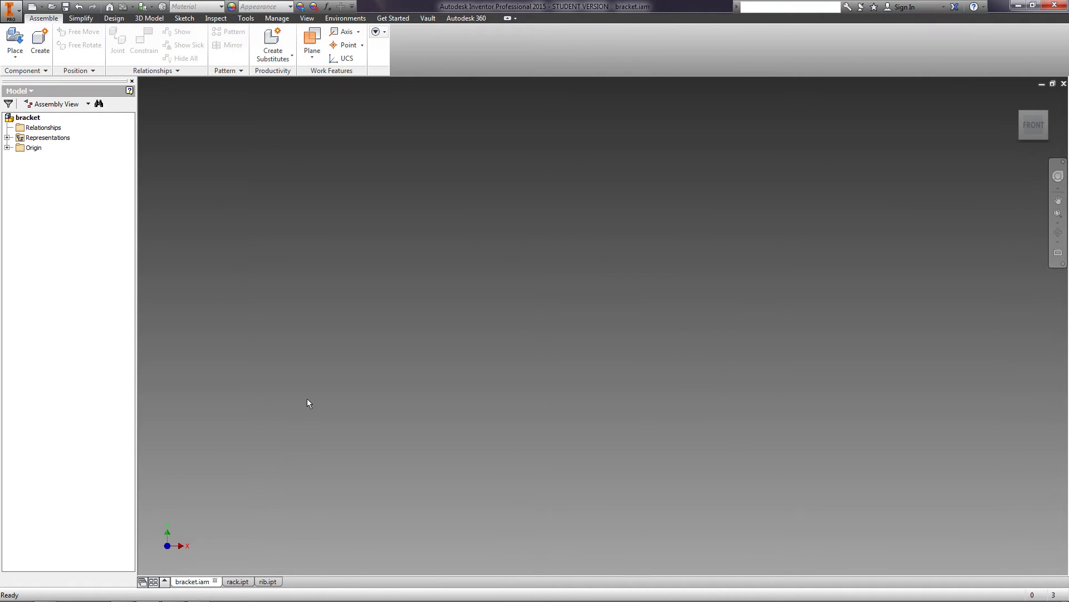
Place a single copy of the rack part at the assembly origin as rack:1.
left_click(13, 55)
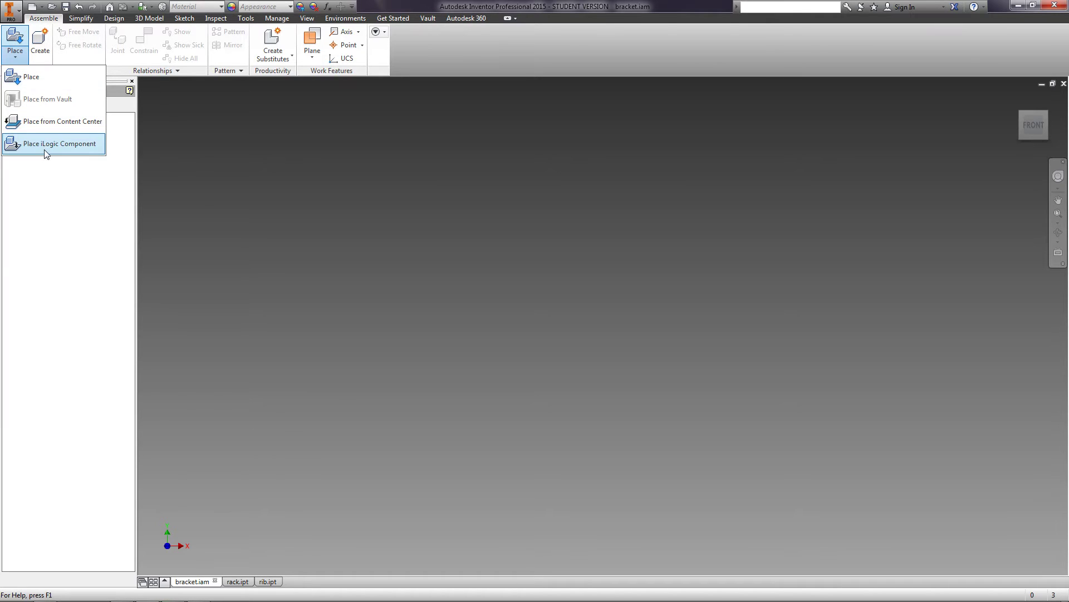
left_click(32, 78)
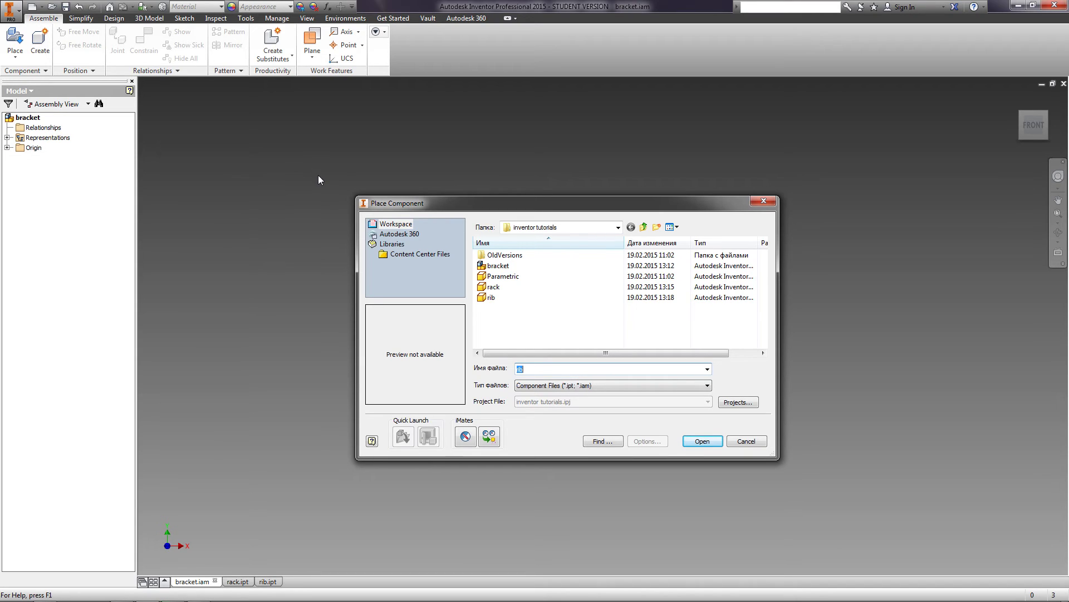
left_click(500, 288)
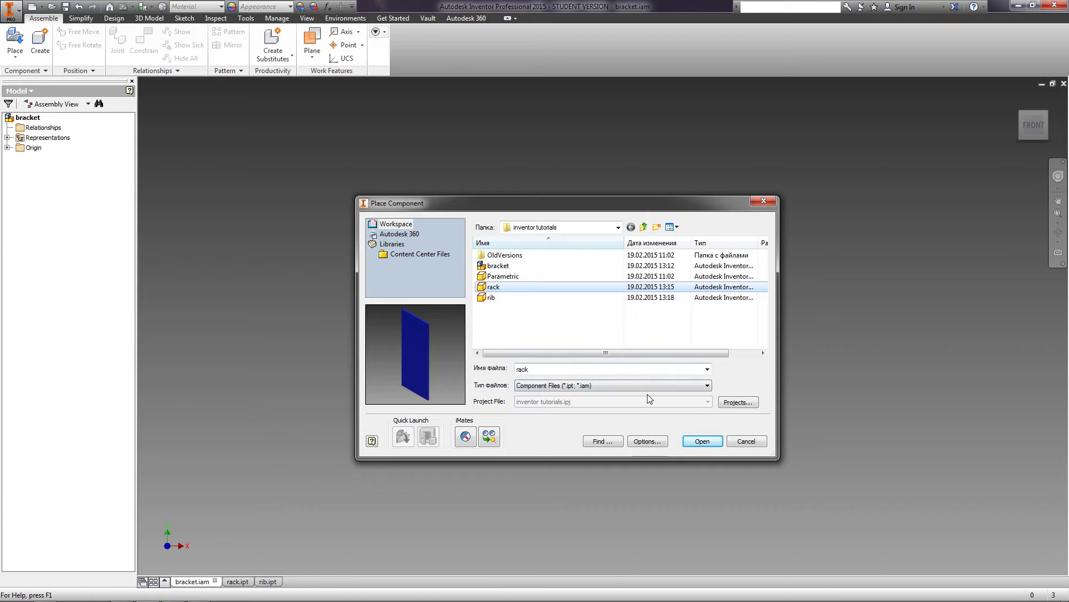
left_click(697, 440)
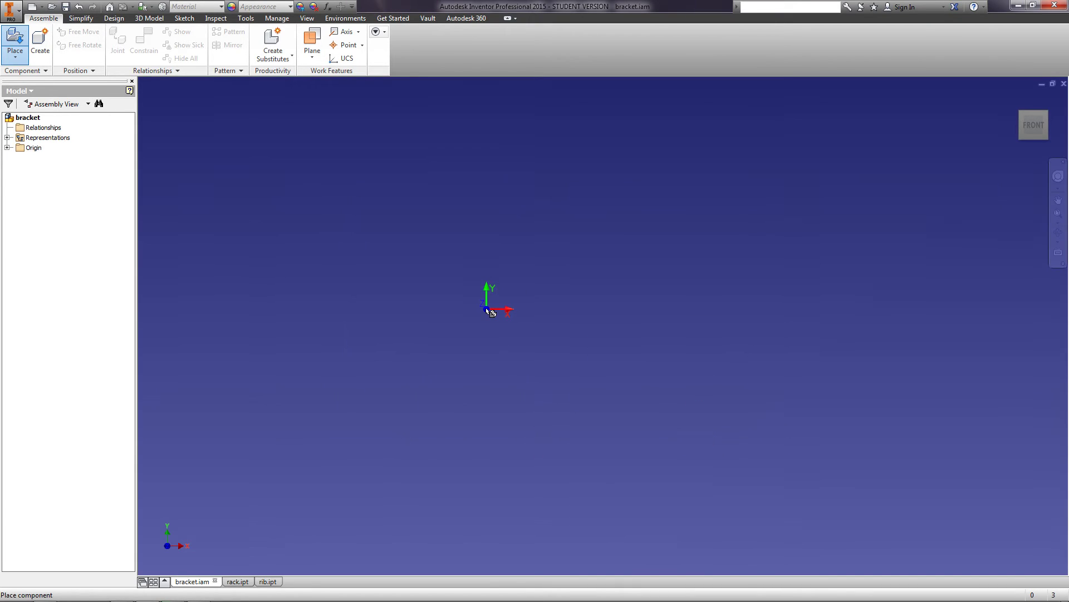
left_click(492, 313)
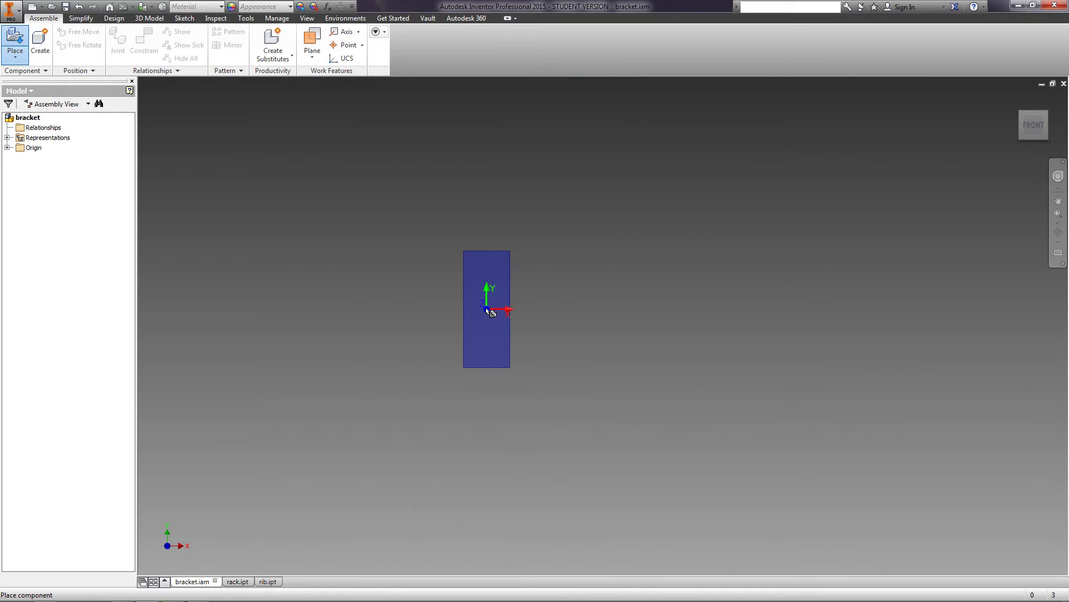
key("F6")
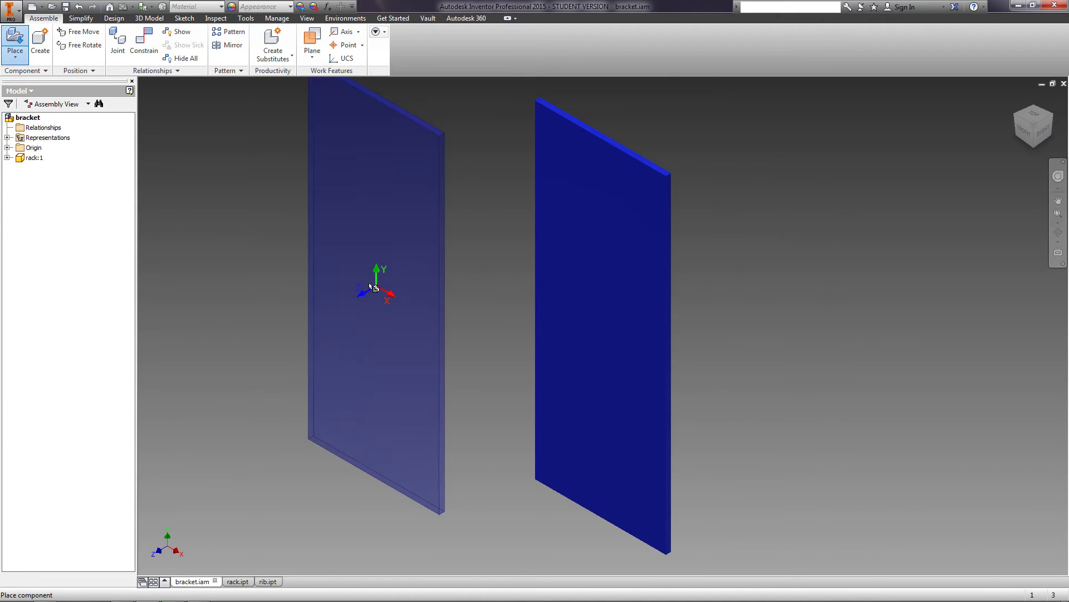
key("Escape")
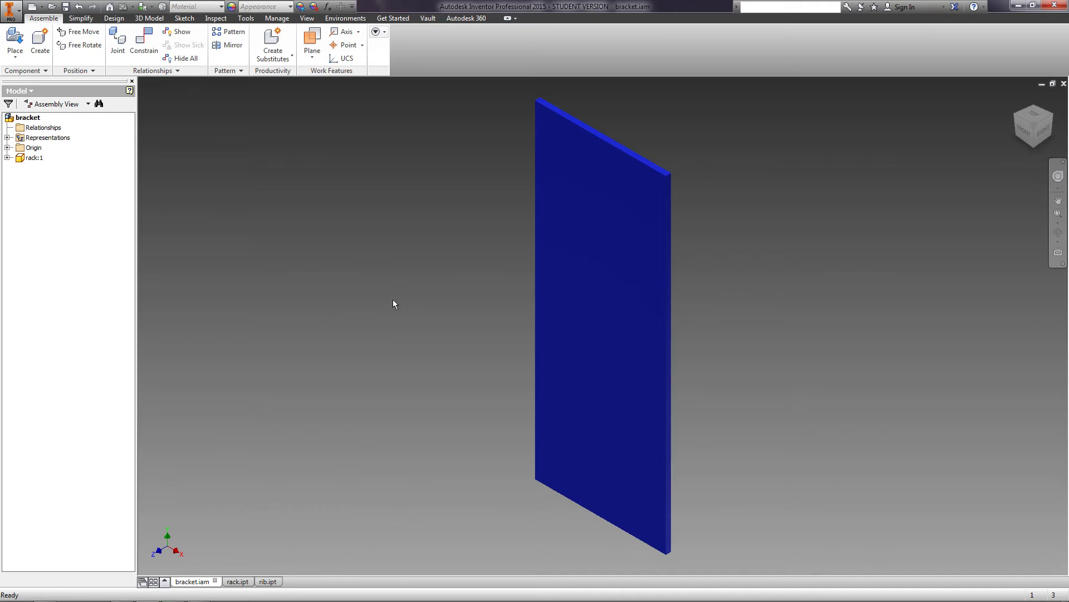
Set rack:1 to Grounded from its browser context menu and confirm the checkmark.
right_click(22, 158)
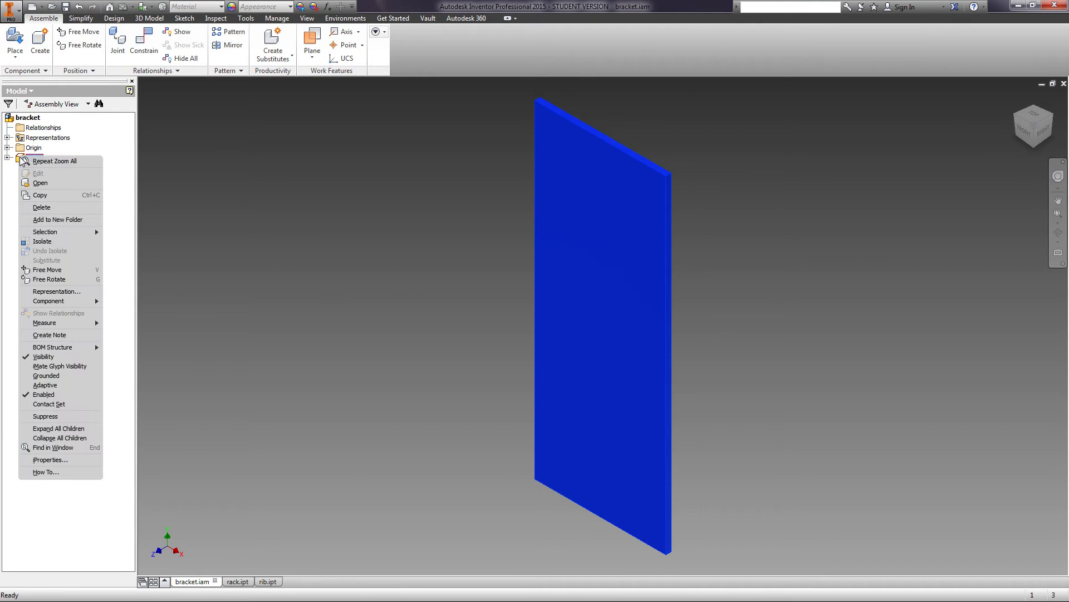
left_click(55, 376)
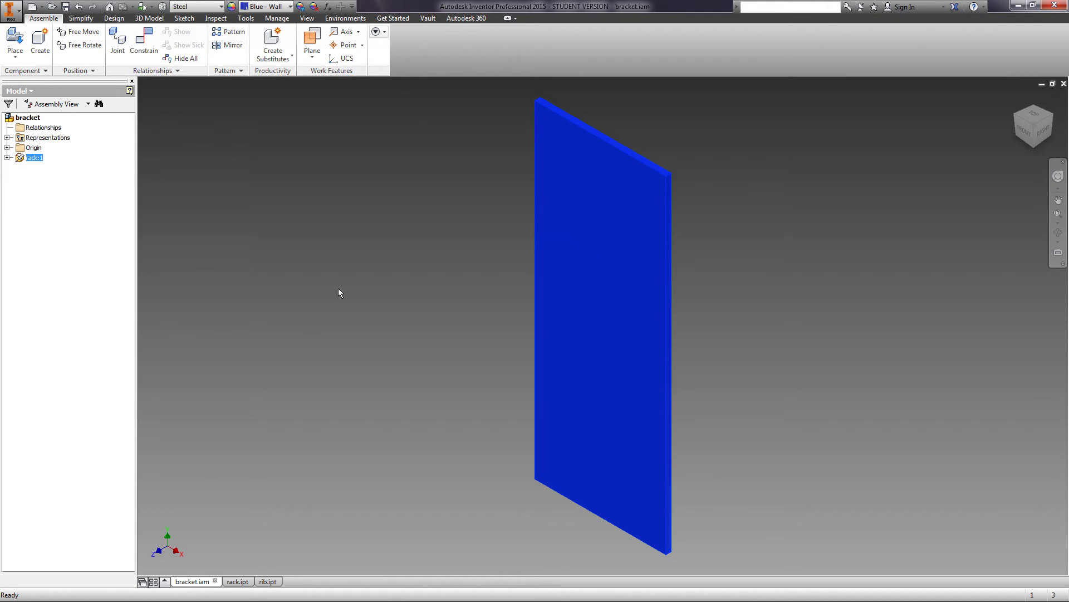
left_click(501, 294)
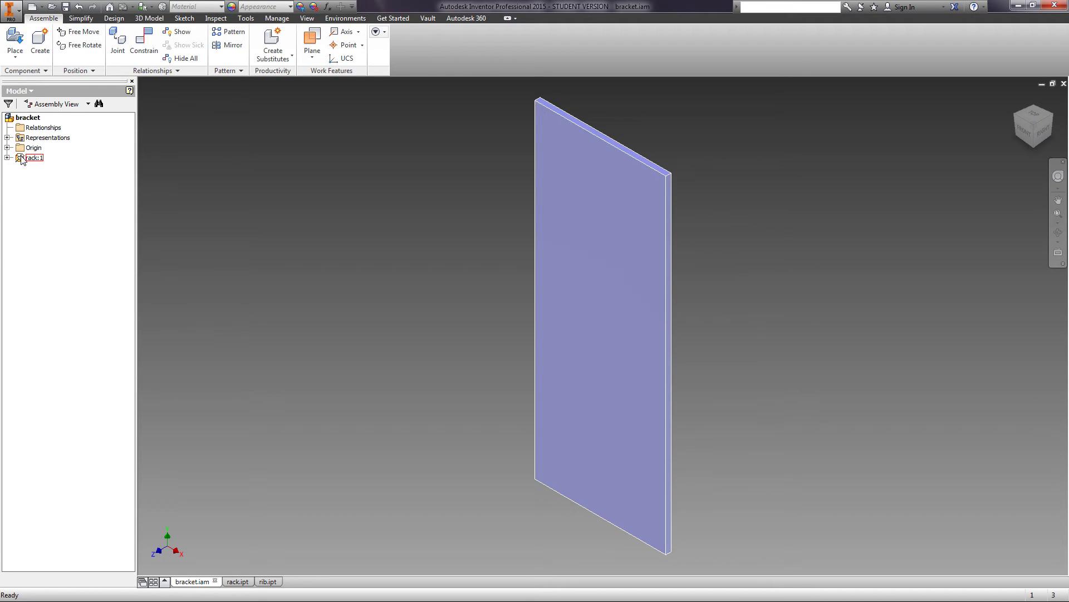
left_click(21, 160)
right_click(21, 158)
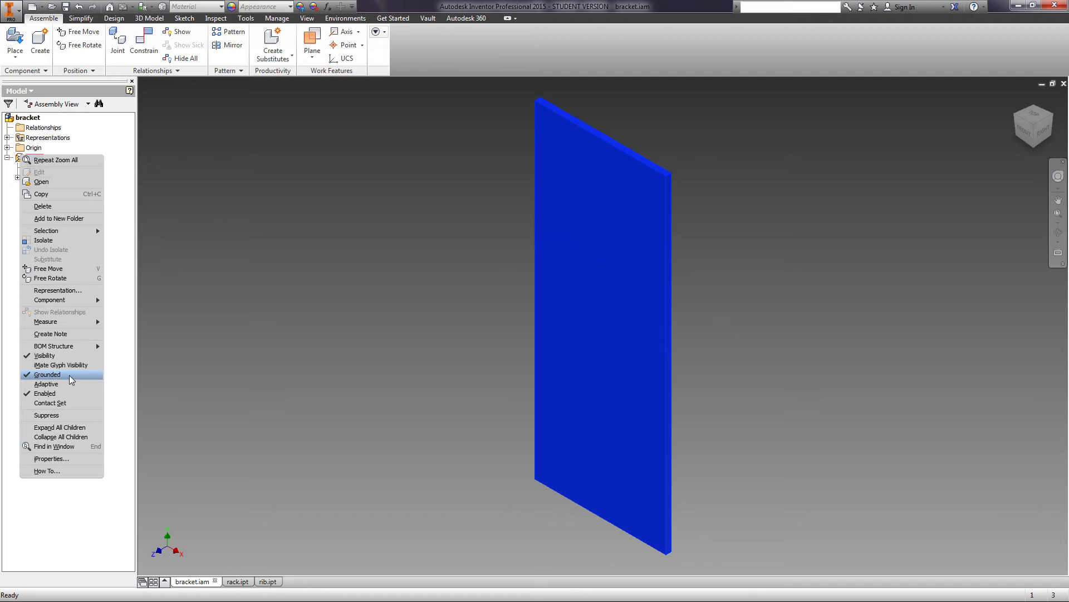
Place one instance of the rib part (rib:1) in the viewport beside the rack plate.
left_click(320, 328)
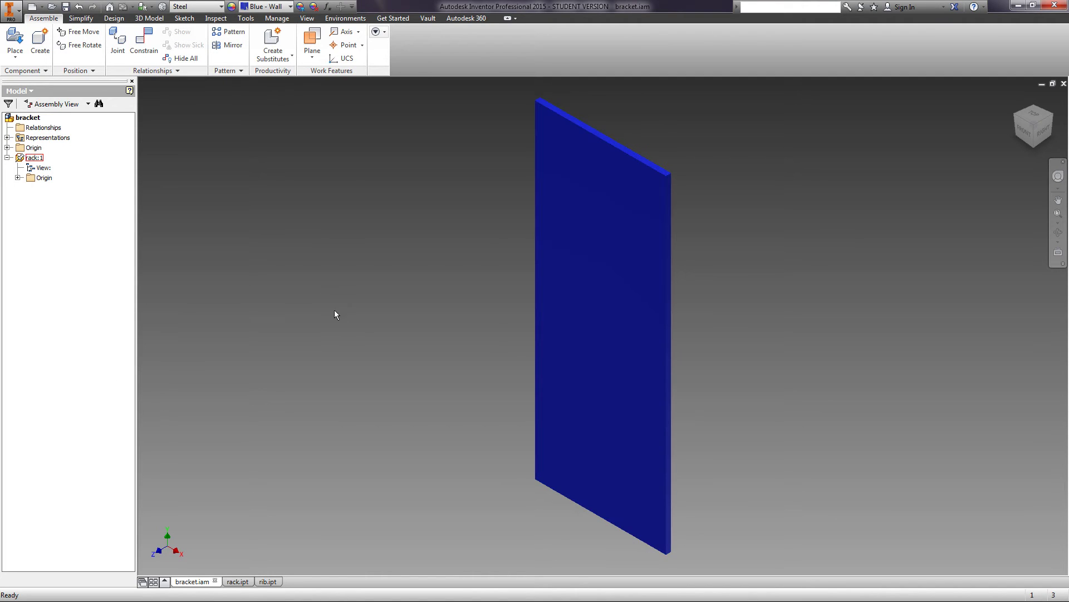
left_click(15, 42)
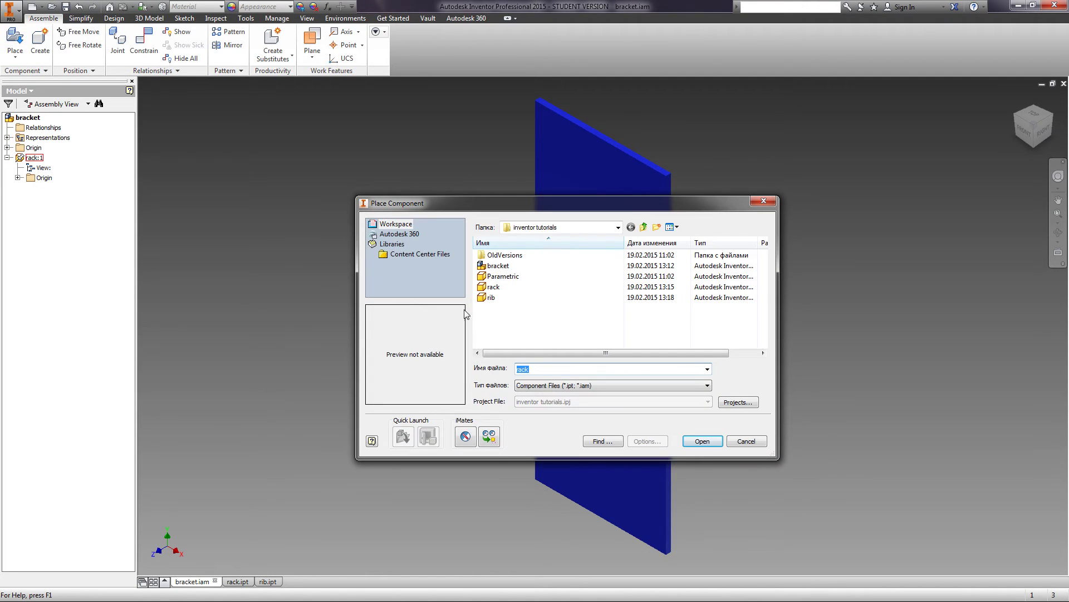
left_click(490, 297)
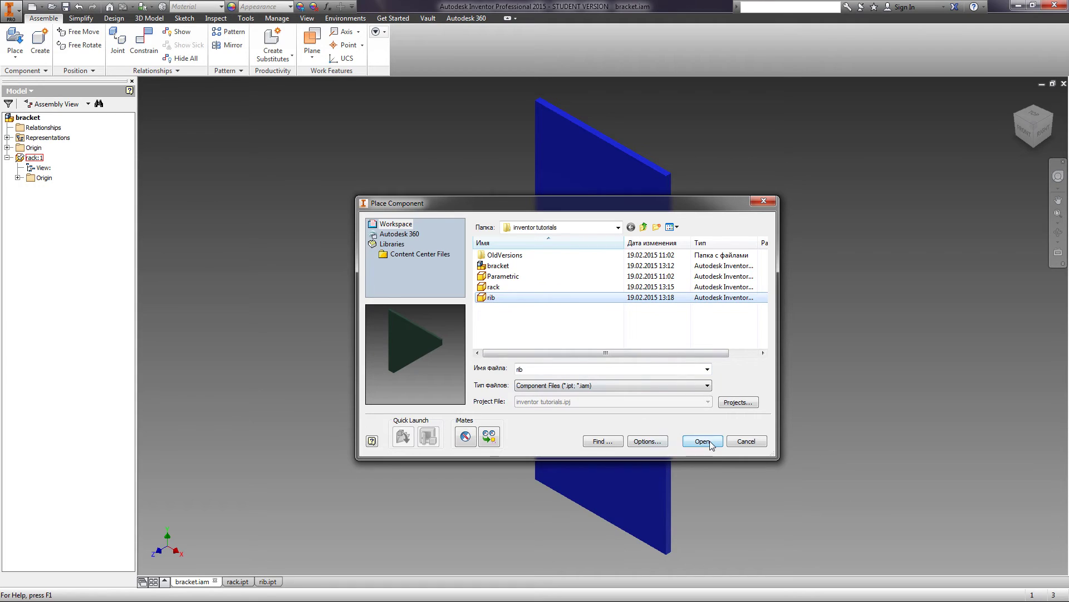
left_click(710, 440)
left_click(399, 356)
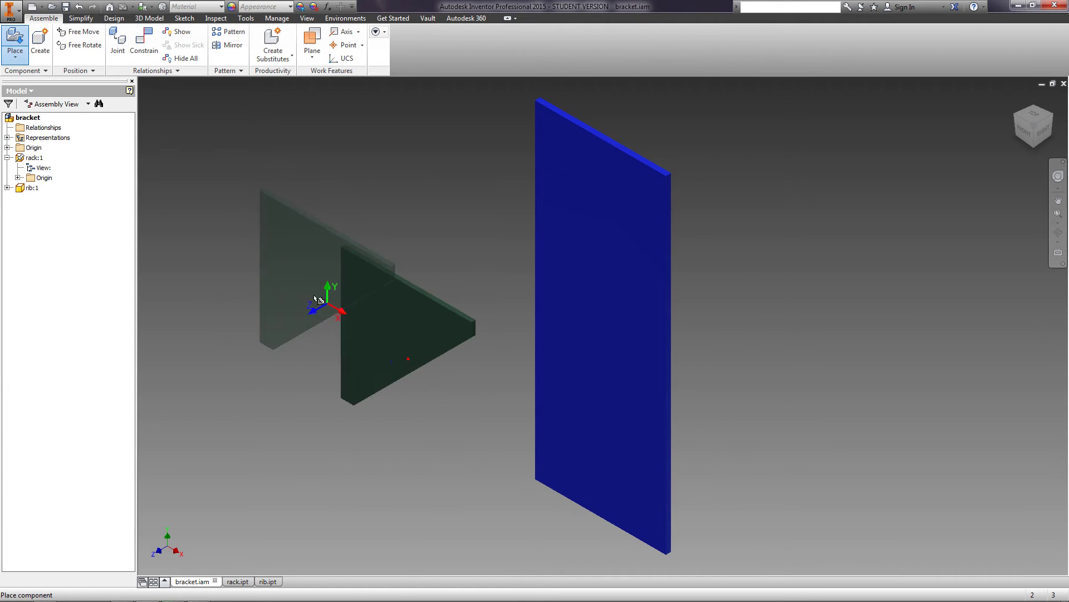
right_click(252, 255)
left_click(304, 252)
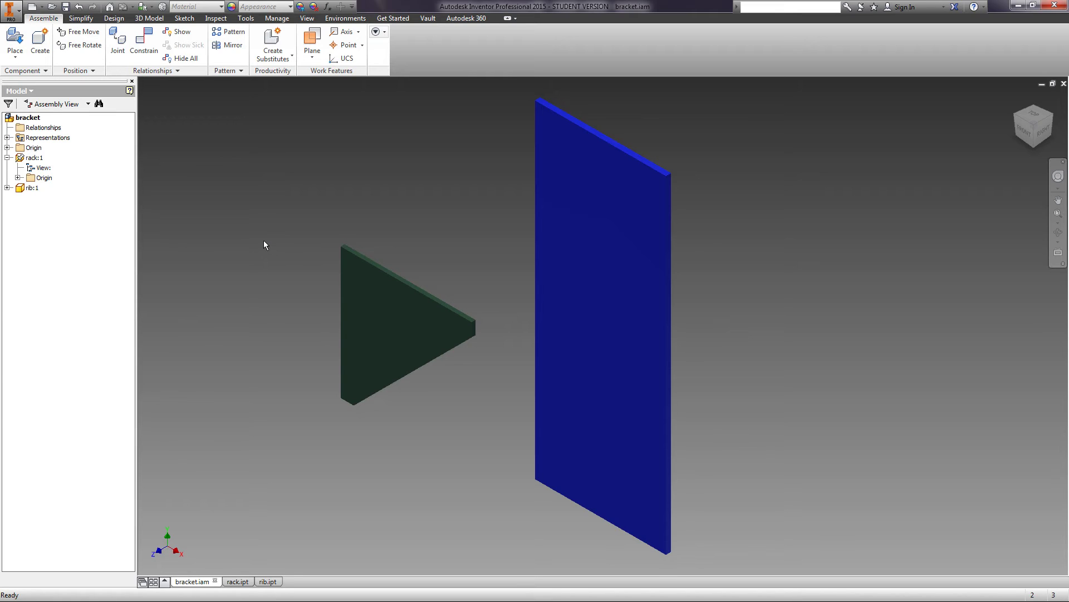
Collapse the rack and rib entries in the model browser.
left_click(7, 158)
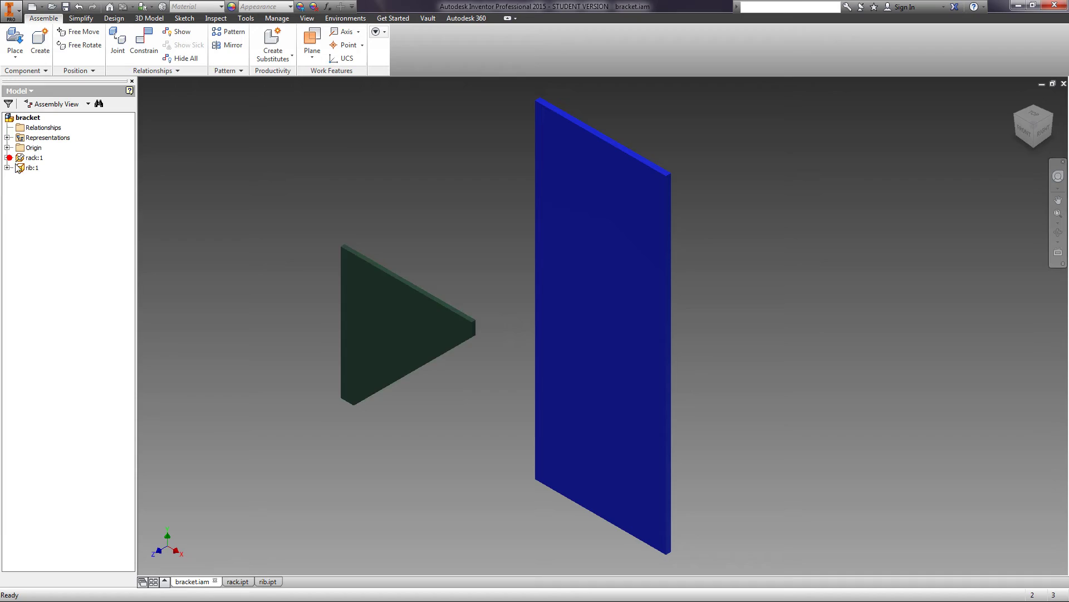
key("Right")
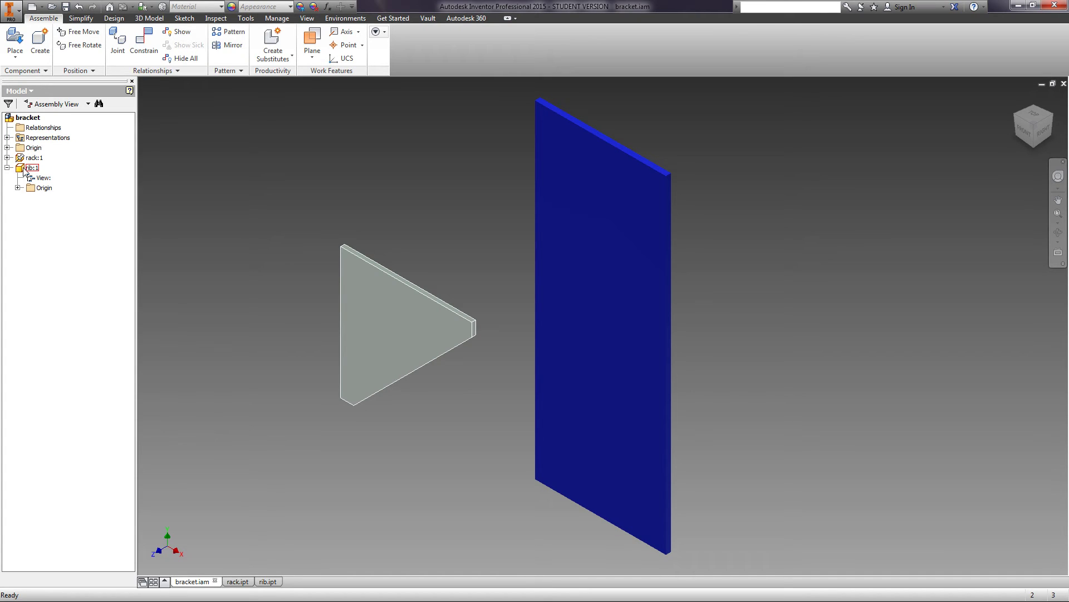
left_click(222, 187)
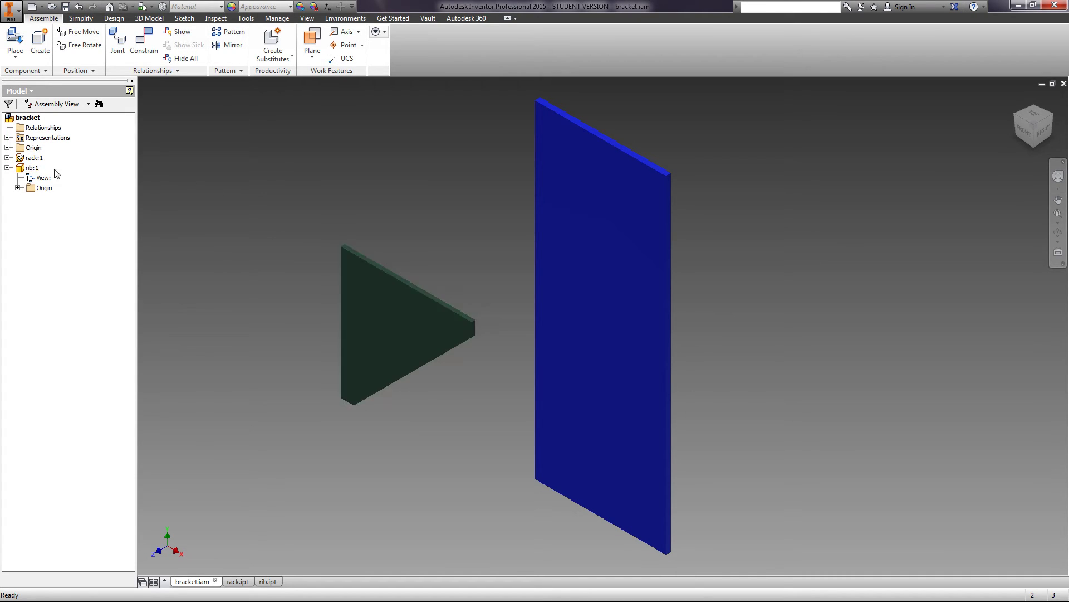
left_click(7, 168)
Free-rotate the rib to a new orientation, then drag it to a new spot.
left_click(82, 45)
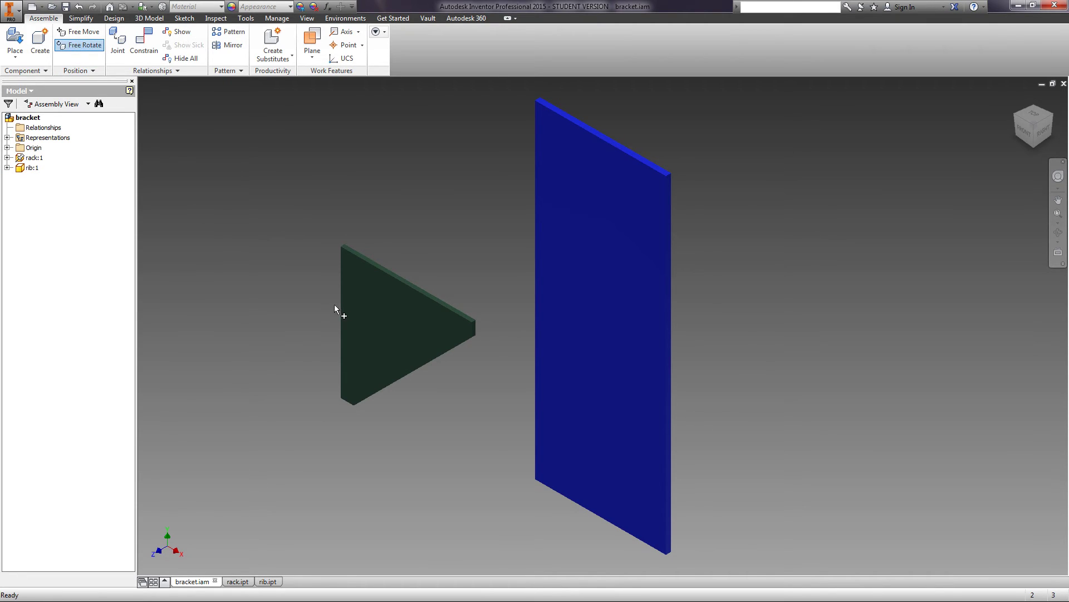
left_click(370, 310)
left_click_drag(384, 312, 275, 346)
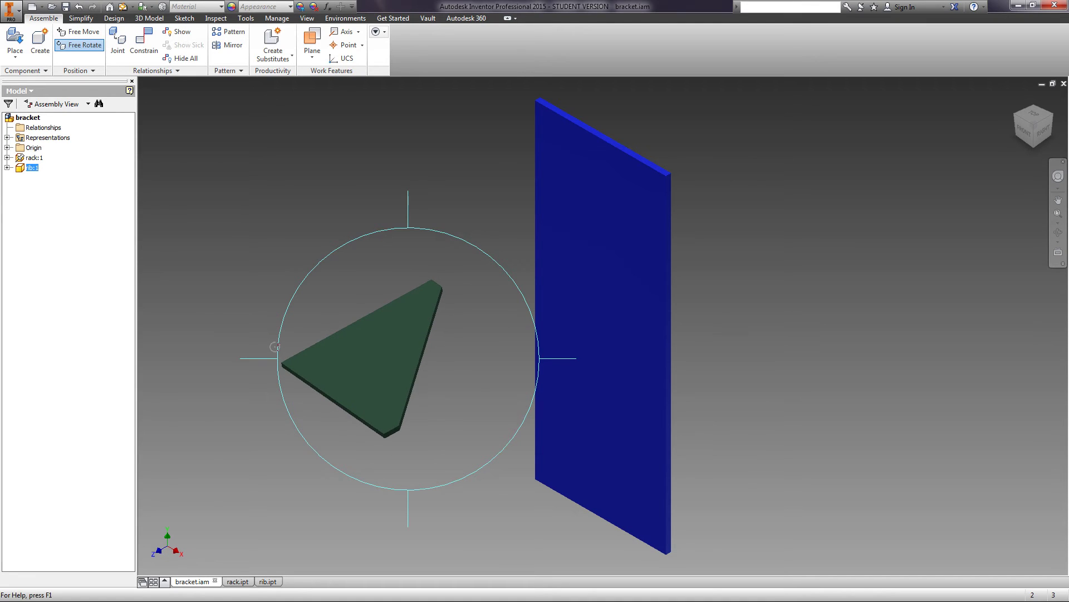
key("Escape")
mouse_move(363, 368)
left_mouse_down()
mouse_move(293, 297)
mouse_move(405, 266)
mouse_move(365, 350)
mouse_move(370, 365)
left_mouse_up()
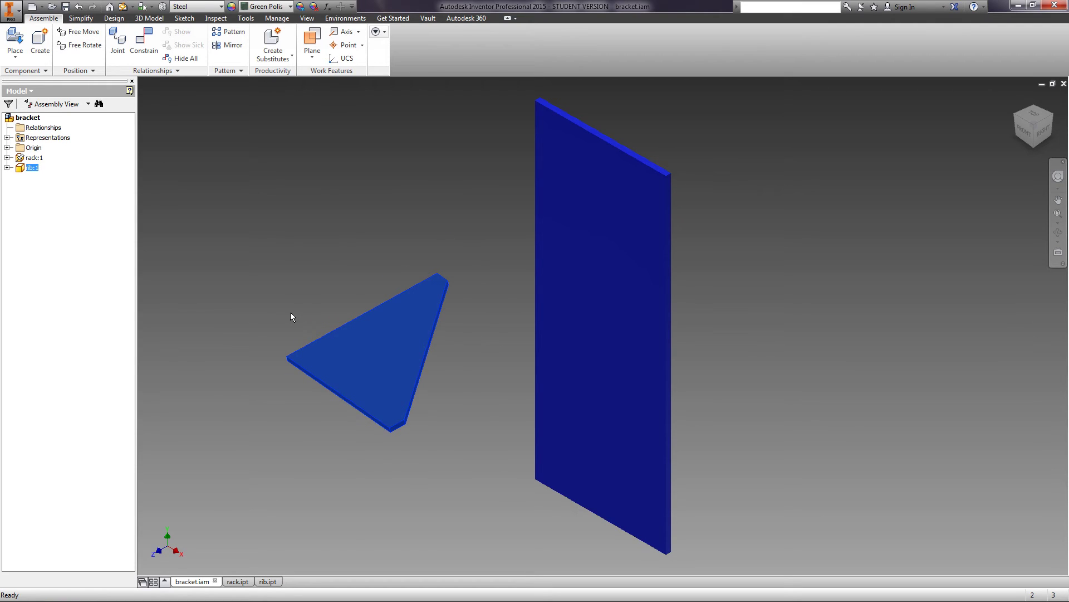
key("Escape")
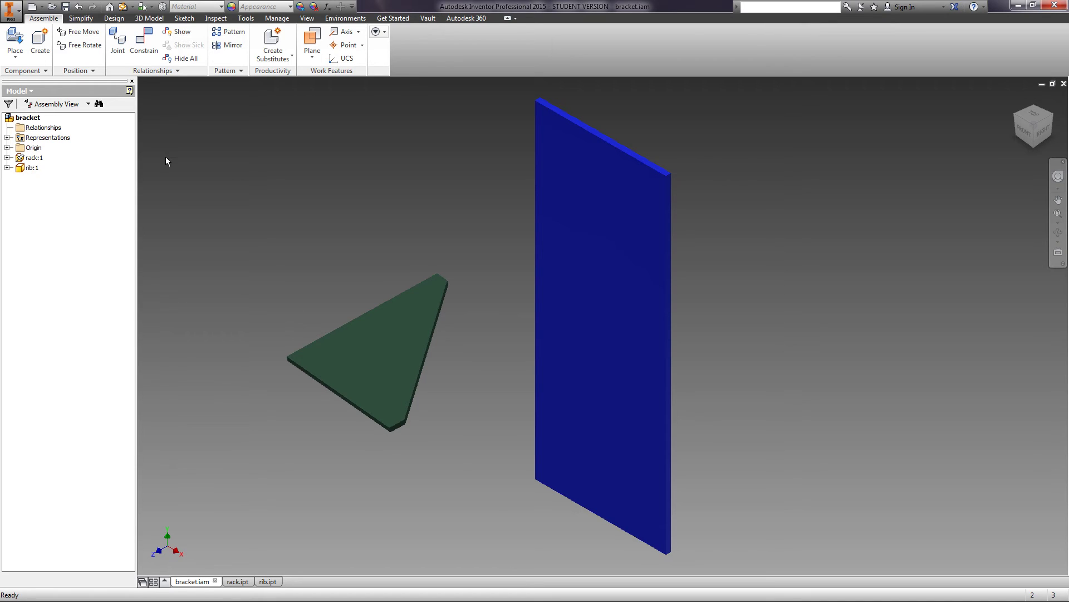
Set up a Mate between the blue plate face and the rib's side face with 0 offset.
left_click(144, 46)
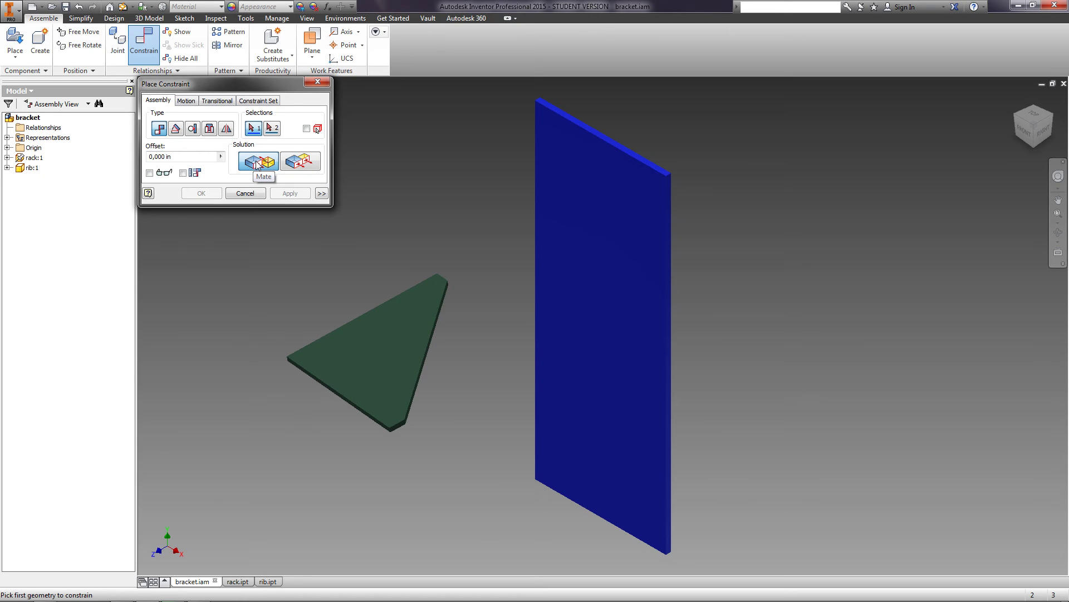
scroll(427, 251, "up", 2)
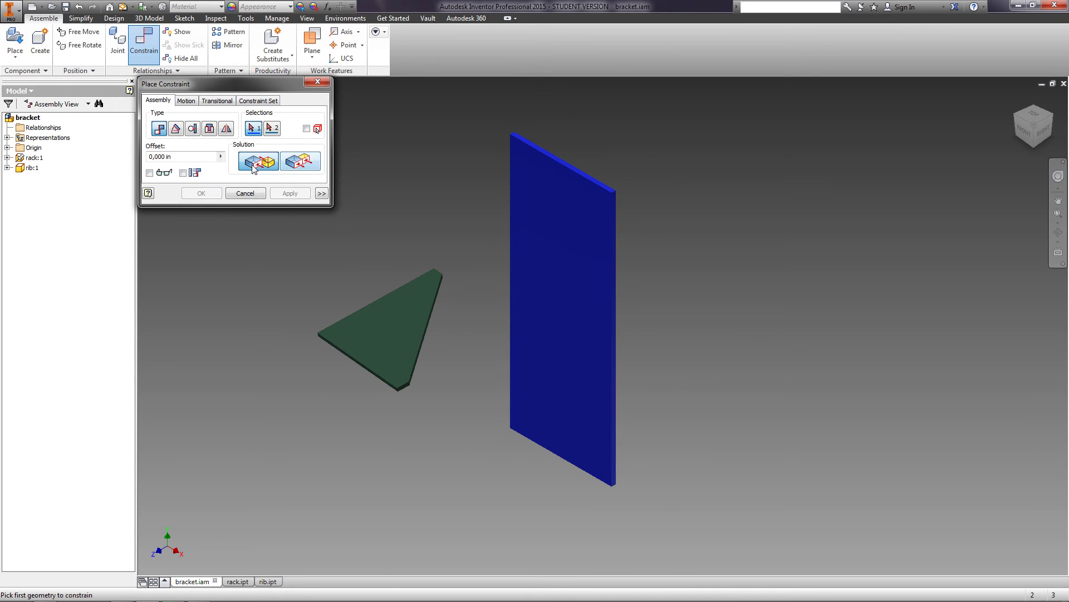
left_click(553, 267)
scroll(392, 360, "down", 6)
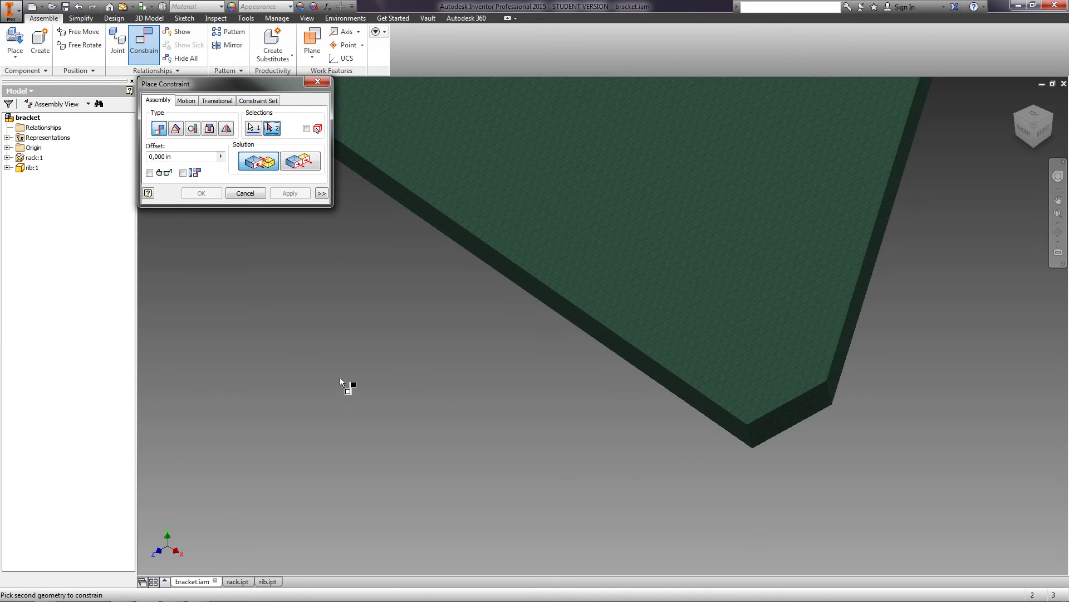
left_click(559, 279)
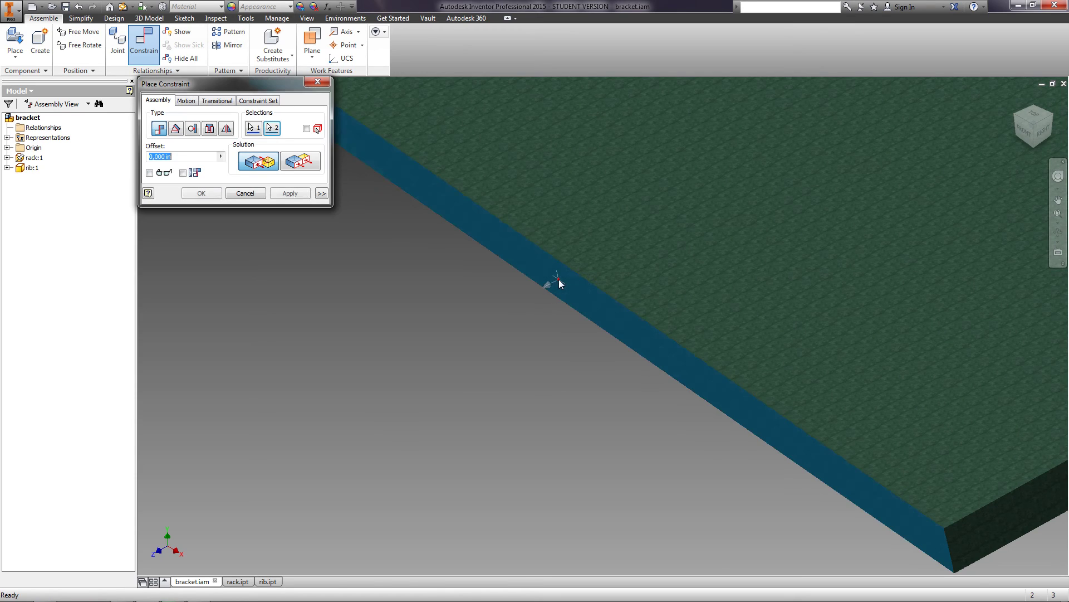
left_click(149, 173)
scroll(527, 295, "up", 5)
middle_click_drag(667, 261, 505, 379)
left_click(150, 173)
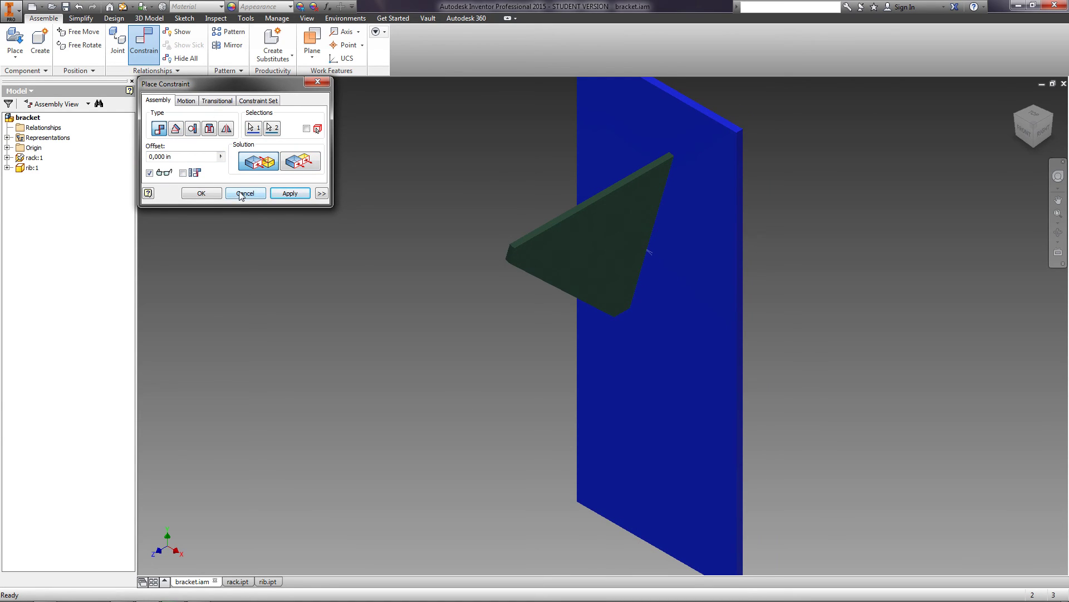
left_click(194, 159)
left_click(196, 157)
Apply the mate, then flush the plate's end face with the rib's matching face.
left_click(289, 195)
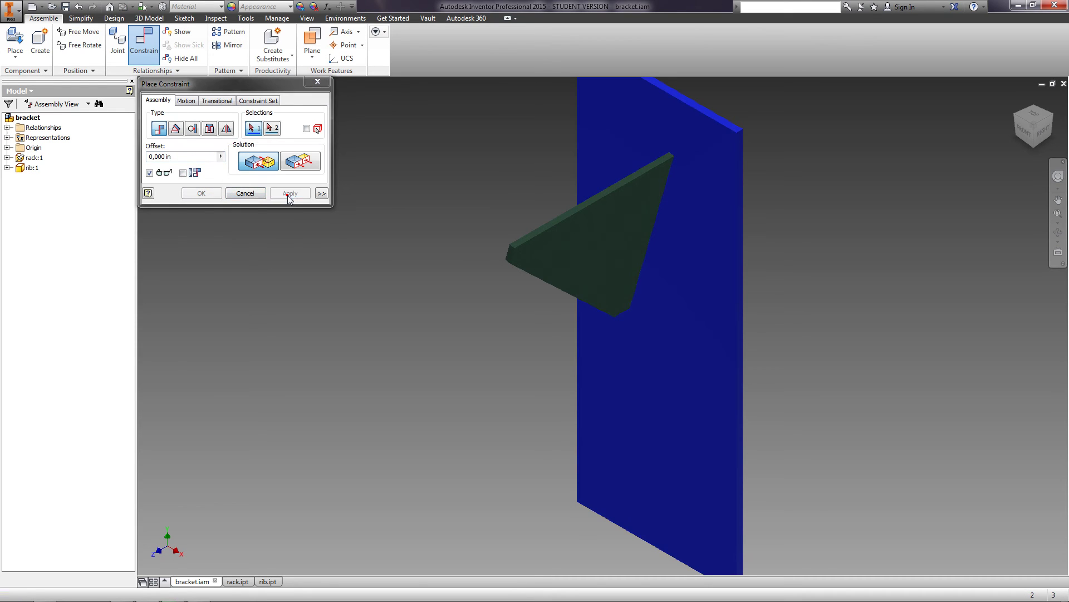
scroll(500, 216, "up", 3)
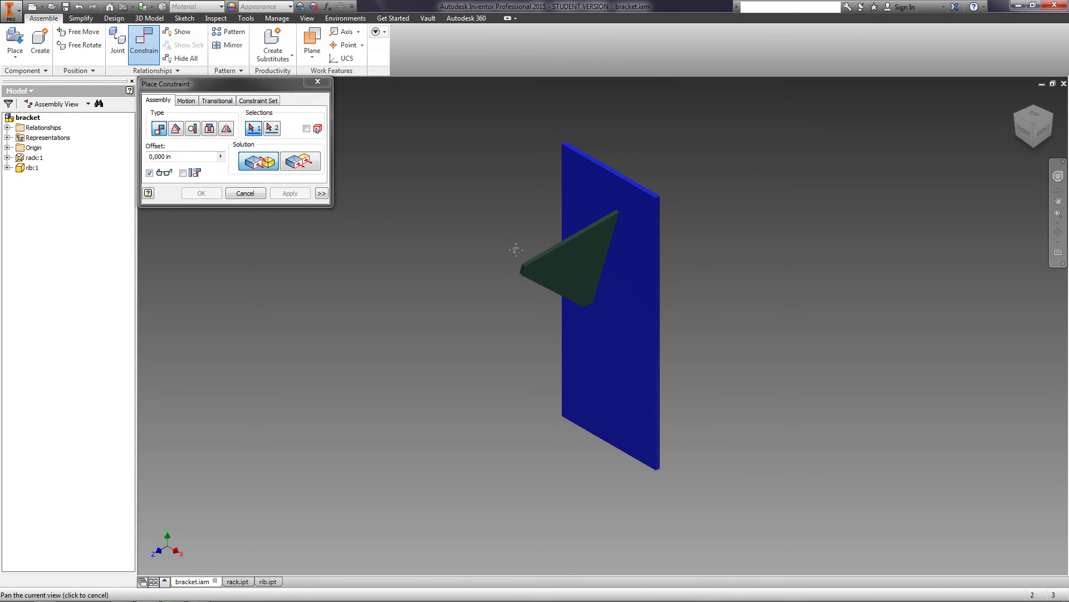
left_click(304, 167)
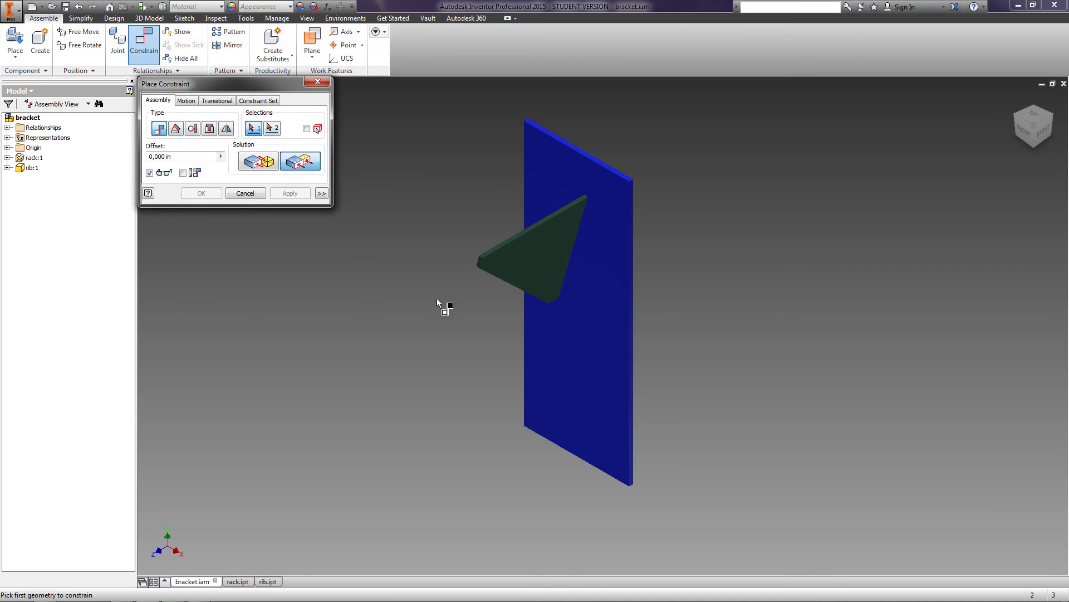
middle_click_drag(481, 295, 643, 309, "shift")
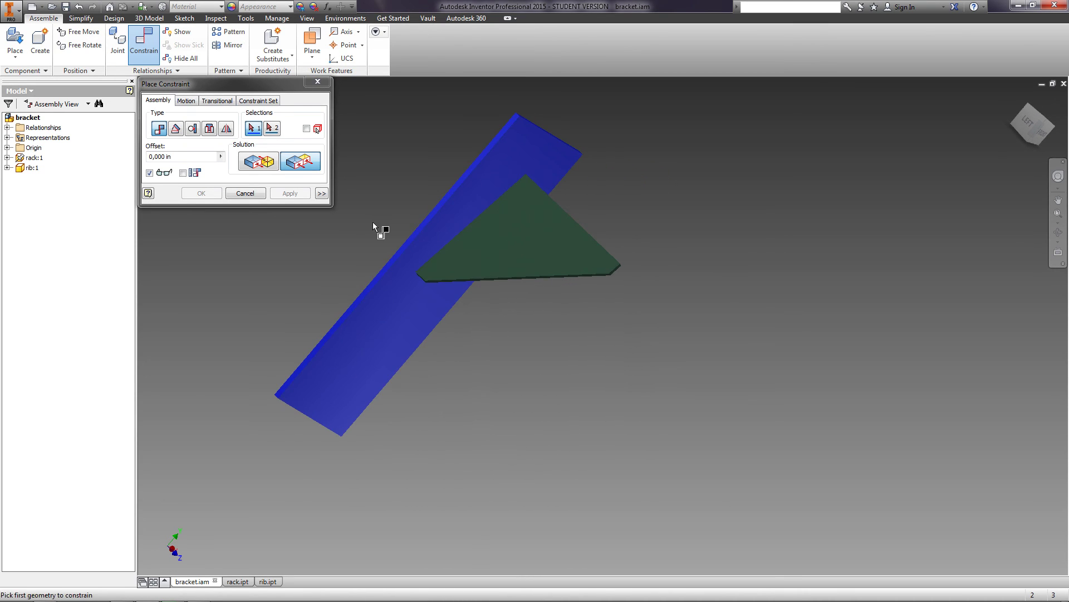
left_click(421, 229)
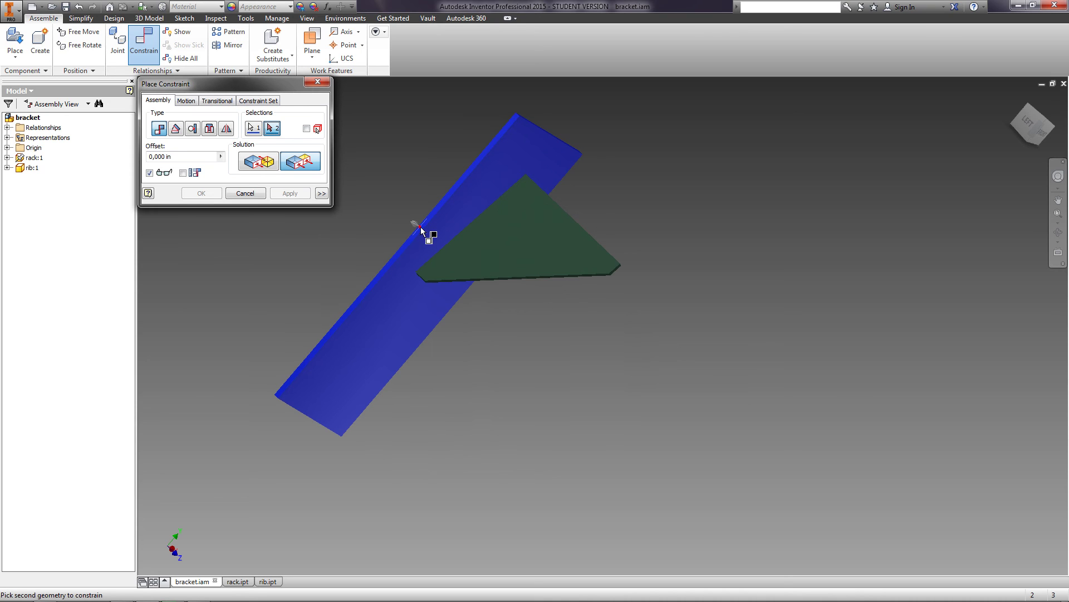
middle_click_drag(594, 223, 487, 248, "shift")
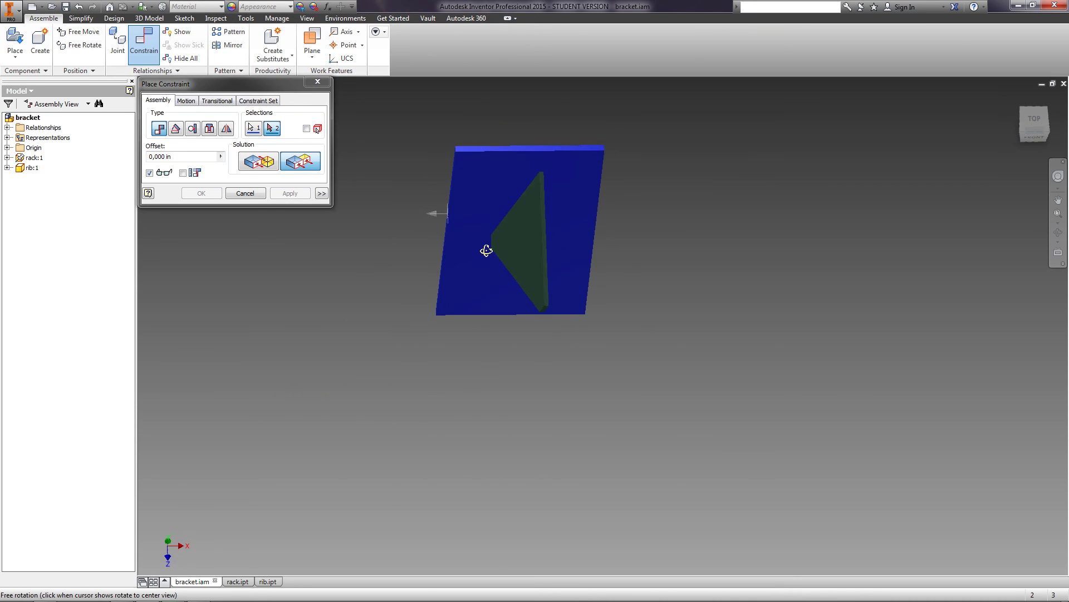
scroll(561, 246, "down", 8)
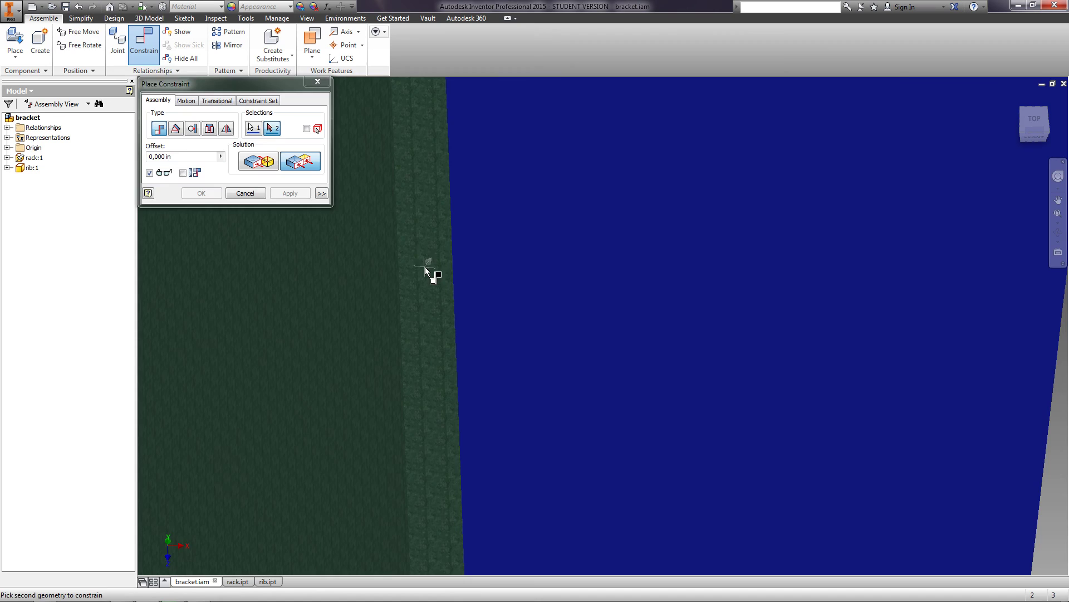
left_click(431, 265)
scroll(440, 259, "up", 8)
scroll(446, 260, "up", 3)
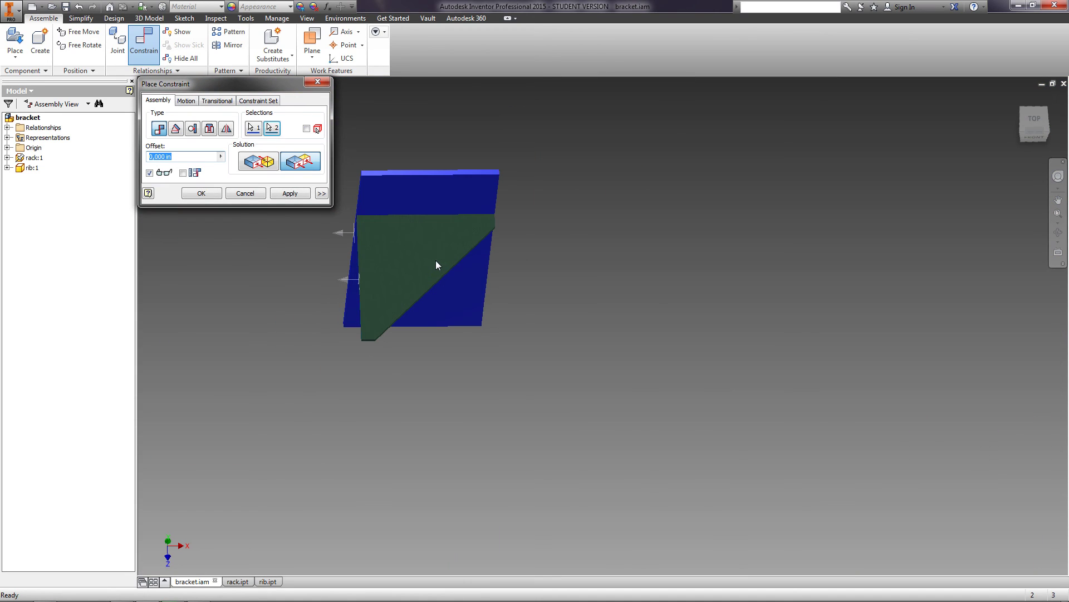
left_click(296, 195)
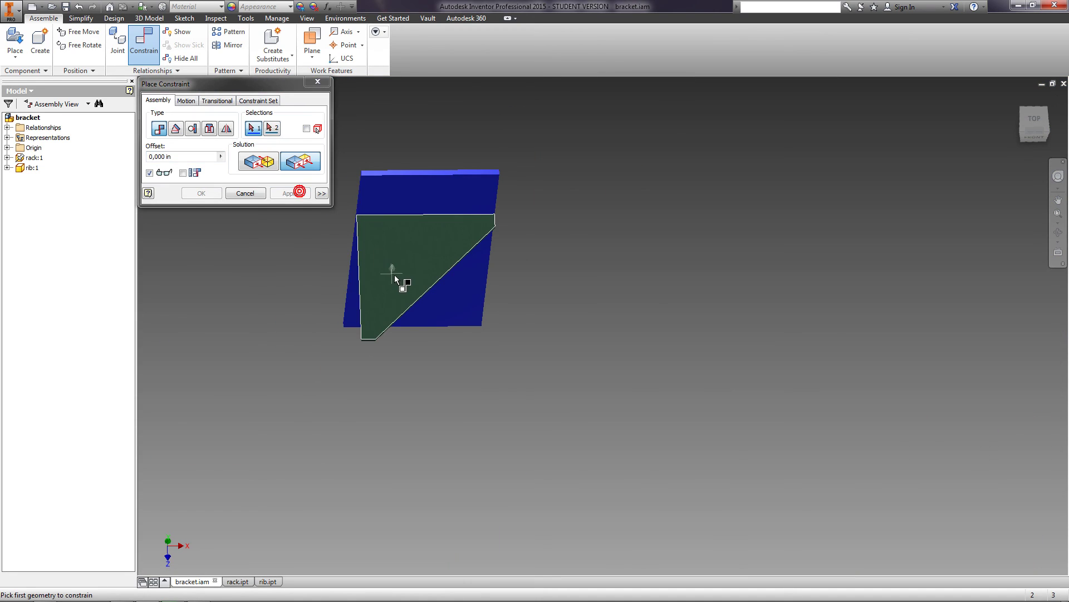
Constrain the rib's top face flush to the plate's top face with a 246 offset.
middle_click_drag(401, 281, 557, 258, "shift")
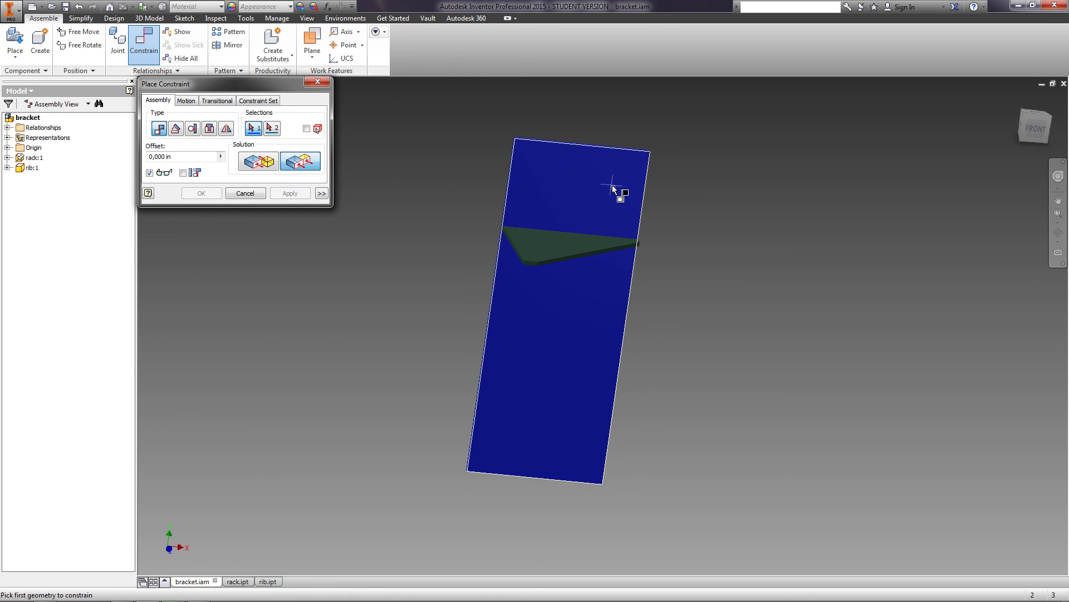
middle_click_drag(618, 170, 579, 225, "shift")
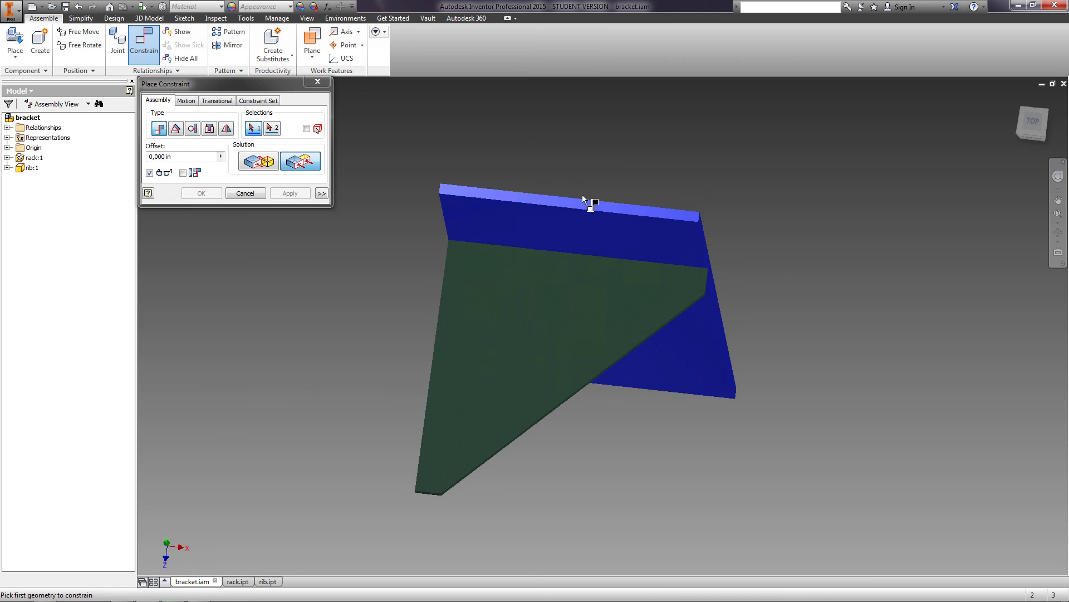
scroll(583, 195, "up", 3)
left_click(575, 223)
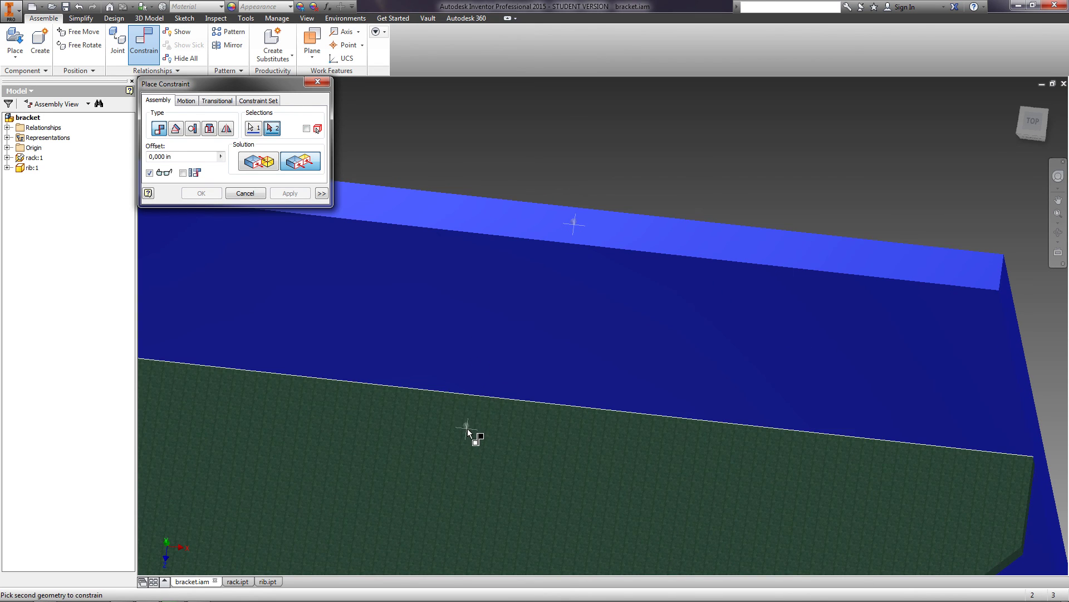
scroll(467, 432, "down", 3)
left_click(432, 492)
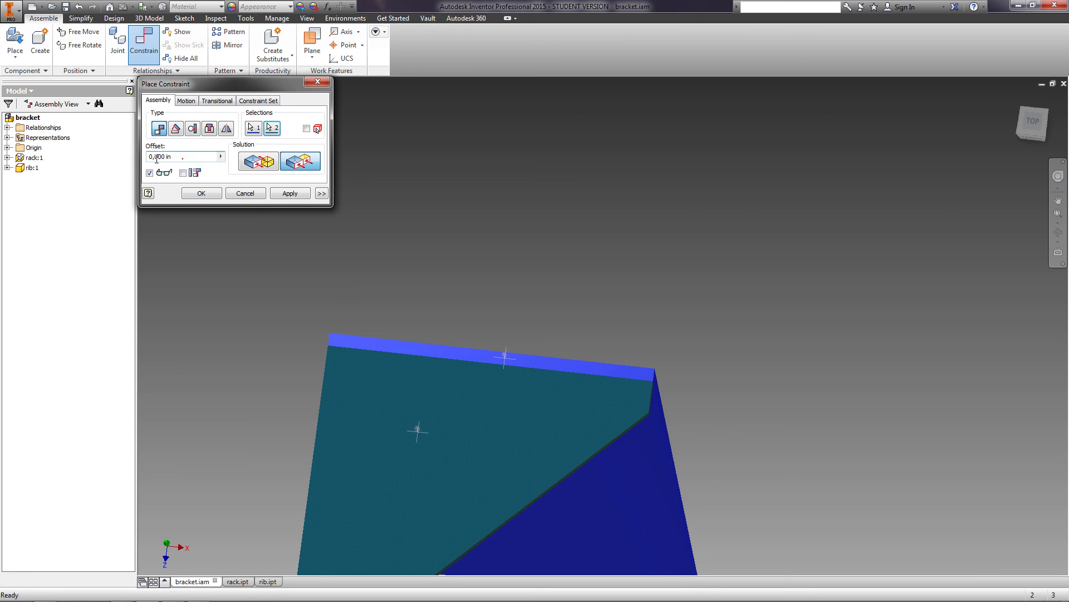
type("246")
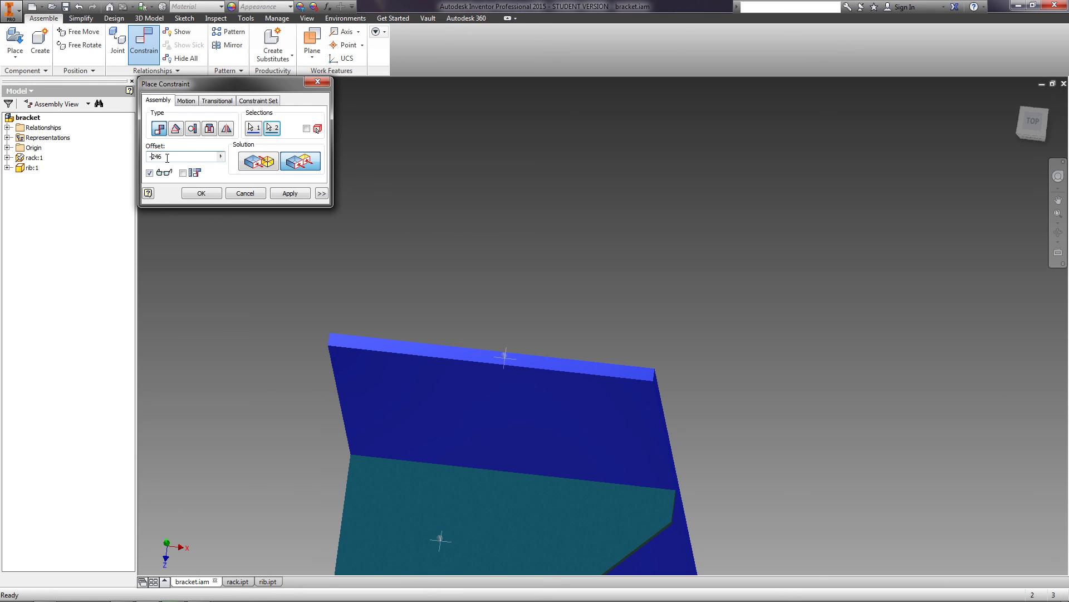
left_click(277, 196)
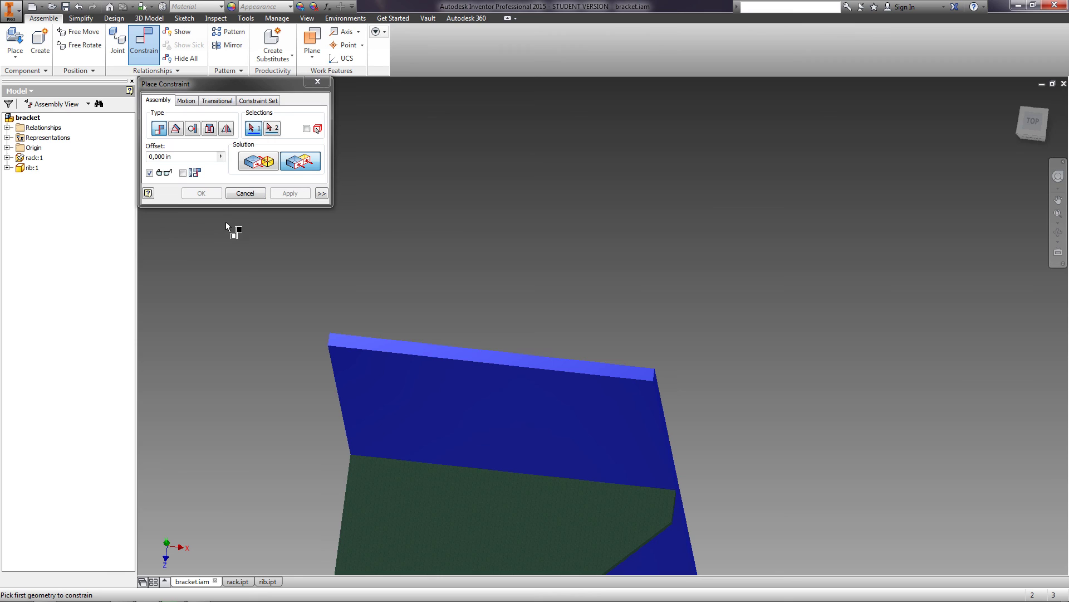
scroll(503, 383, "up", 3)
middle_click_drag(504, 382, 657, 177)
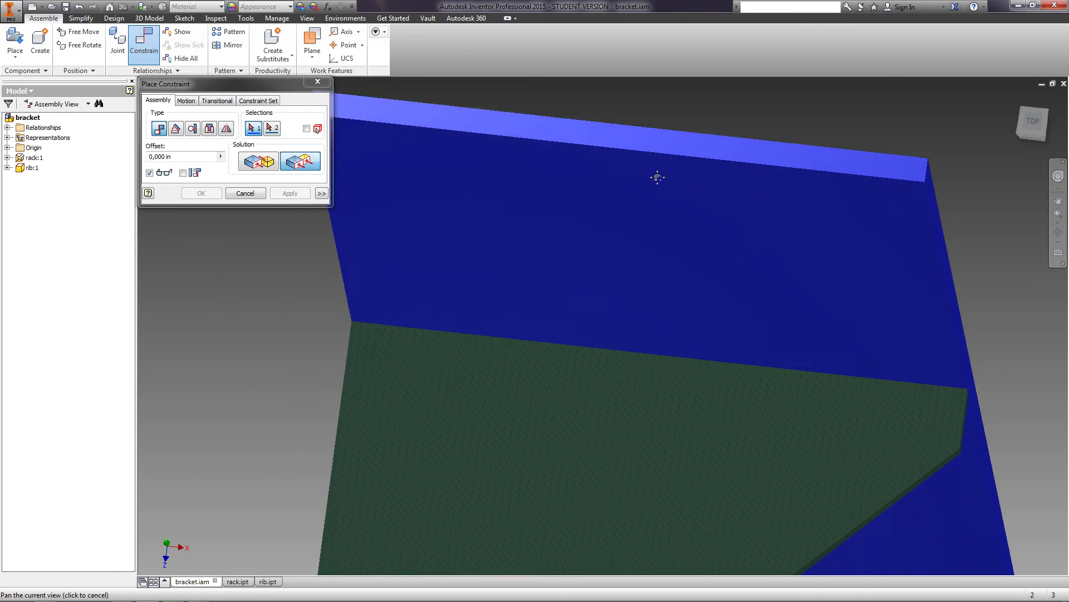
scroll(657, 177, "down", 4)
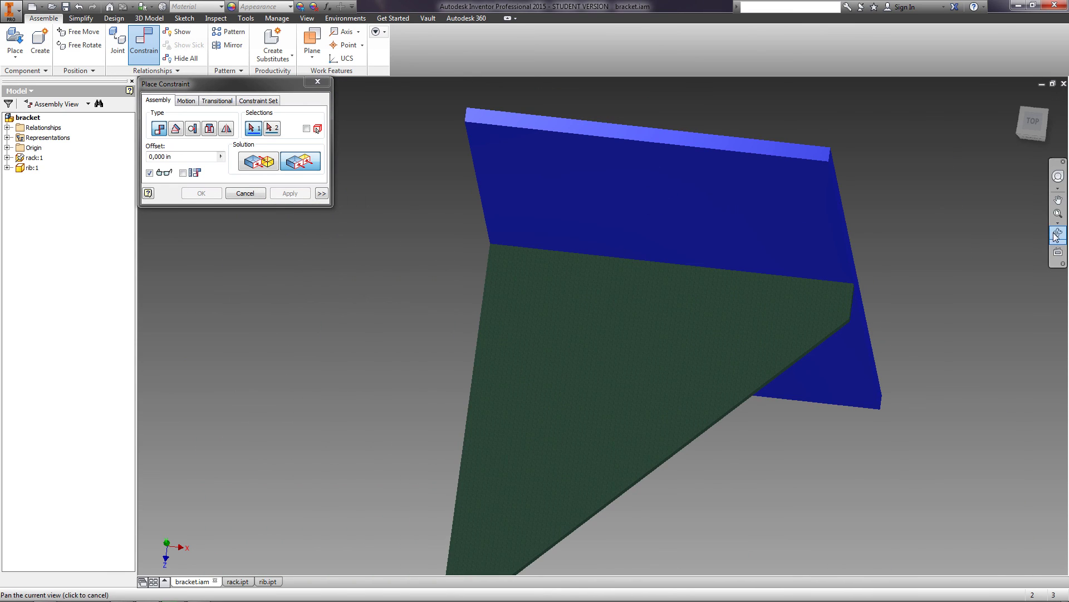
left_click(1056, 236)
mouse_move(712, 272)
left_mouse_down()
mouse_move(668, 301)
mouse_move(716, 301)
mouse_move(706, 283)
left_mouse_up()
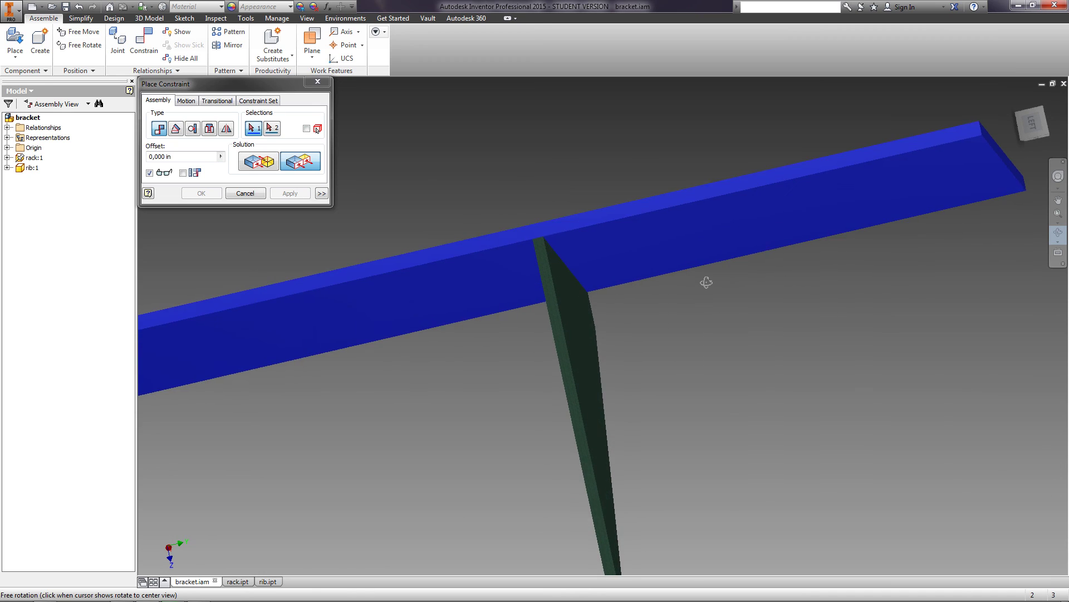
scroll(653, 288, "down", 3)
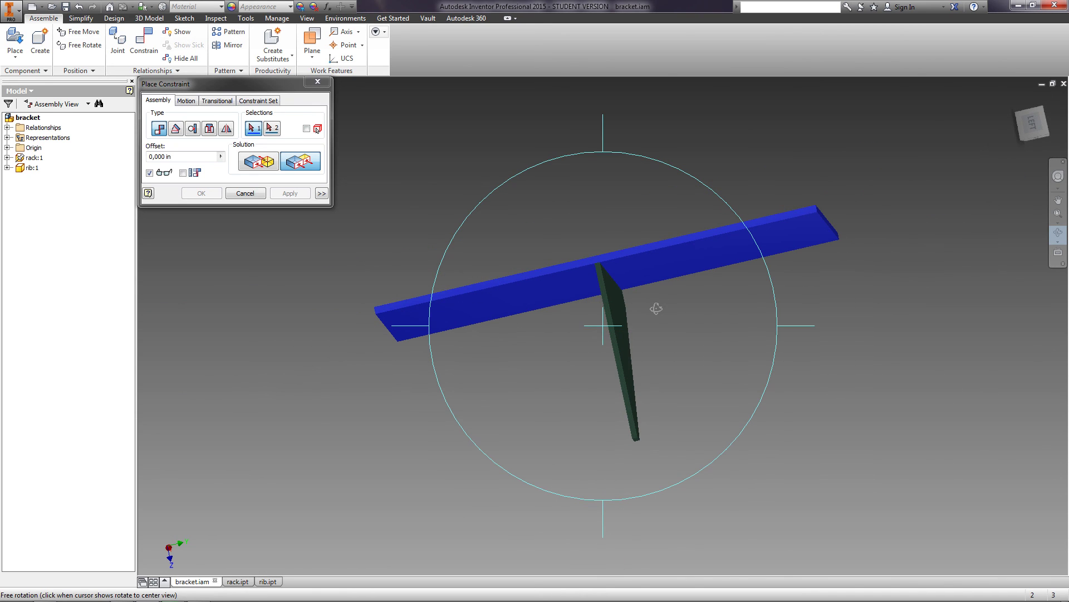
left_click_drag(655, 310, 462, 395)
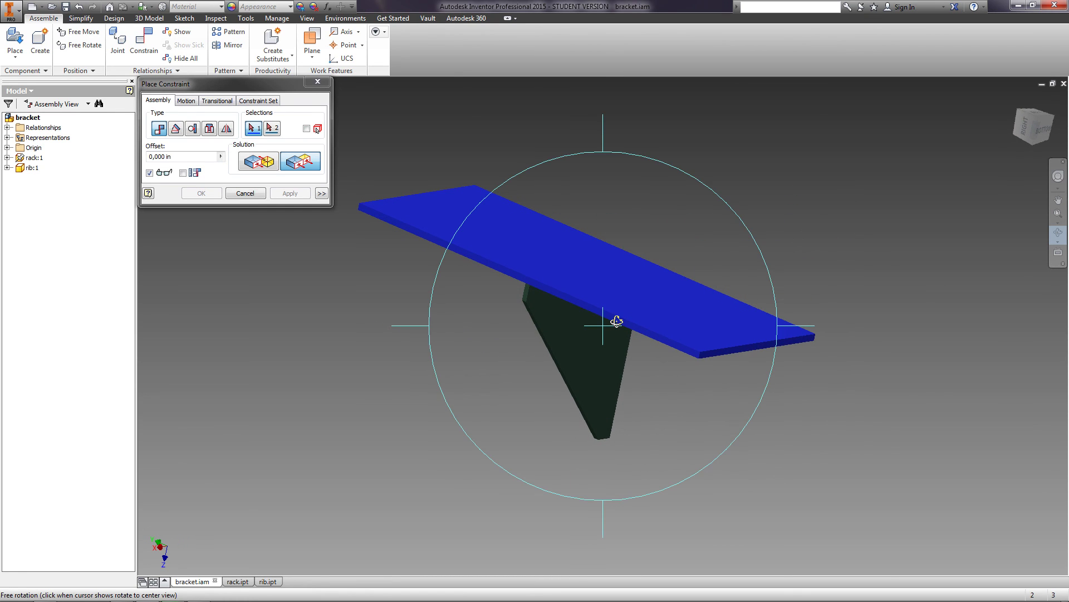
left_click(1040, 122)
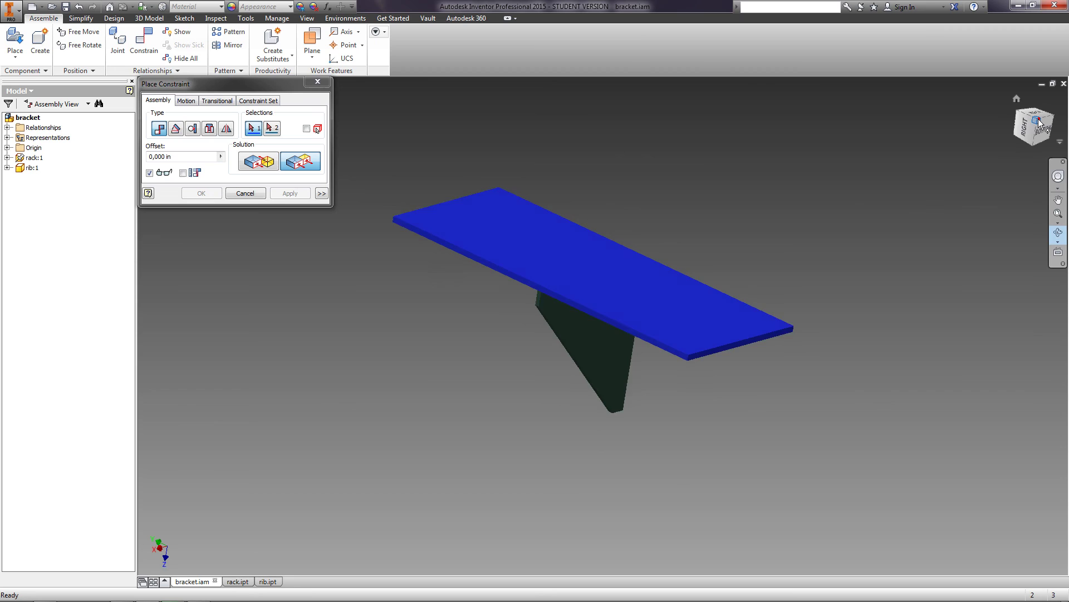